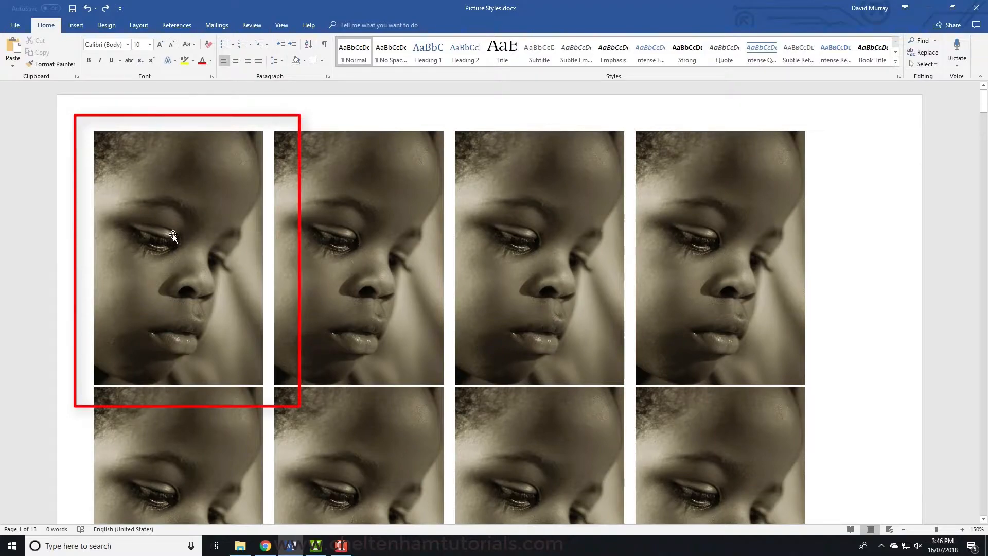
- Apply the Beveled Matte, White picture style to the first page's second picture and the Metal Frame style to its third
{"action": "double_click", "coordinate": [346, 241]}
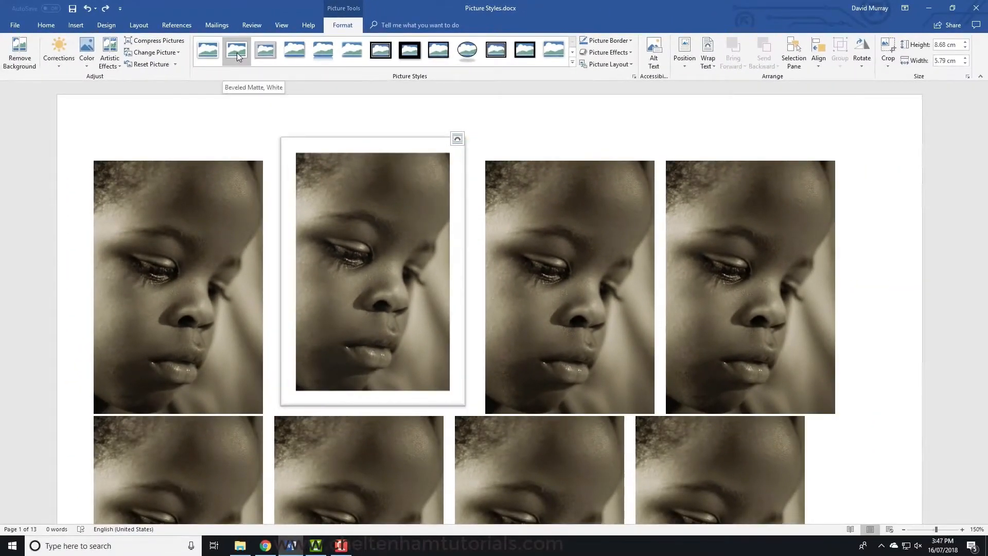
{"action": "left_click", "coordinate": [237, 53]}
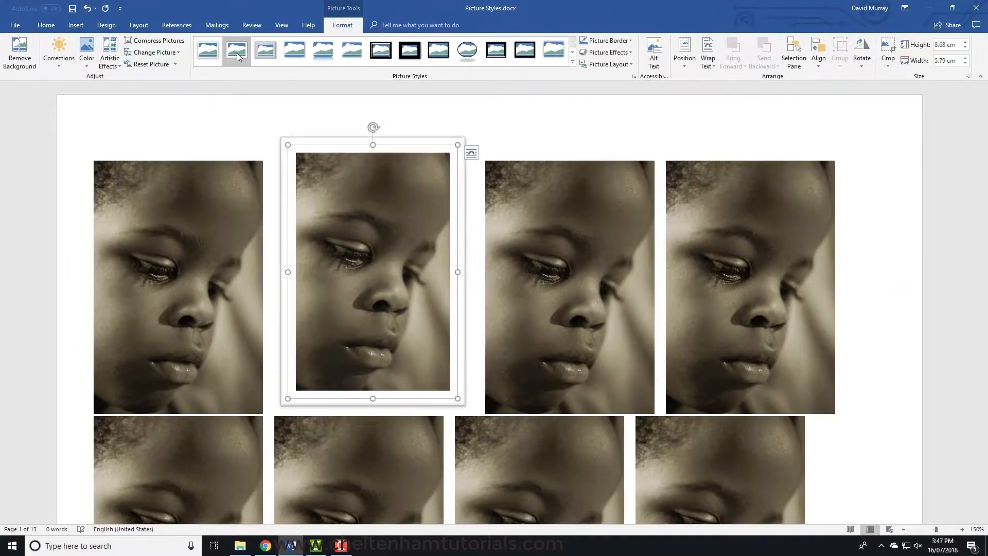
{"action": "left_click", "coordinate": [540, 220]}
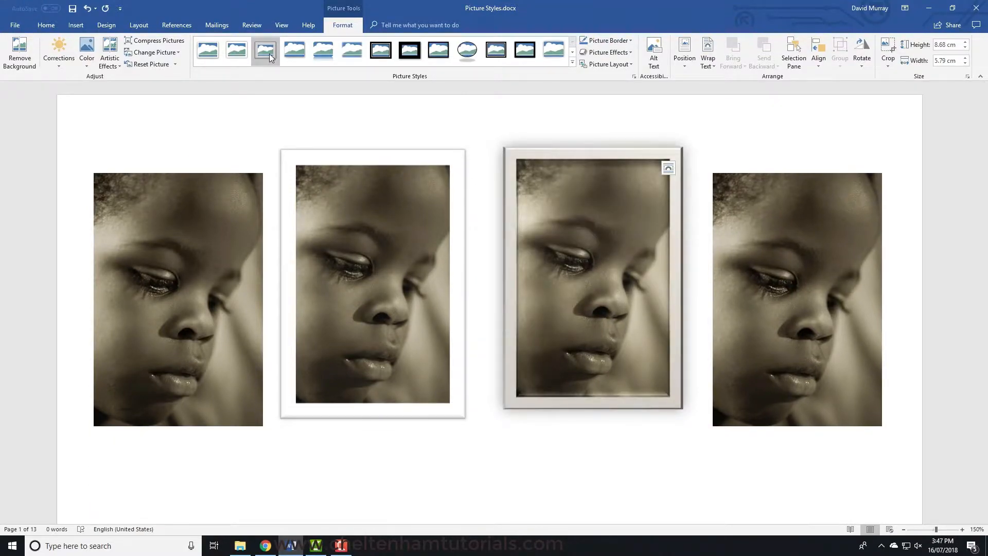
{"action": "left_click", "coordinate": [270, 53]}
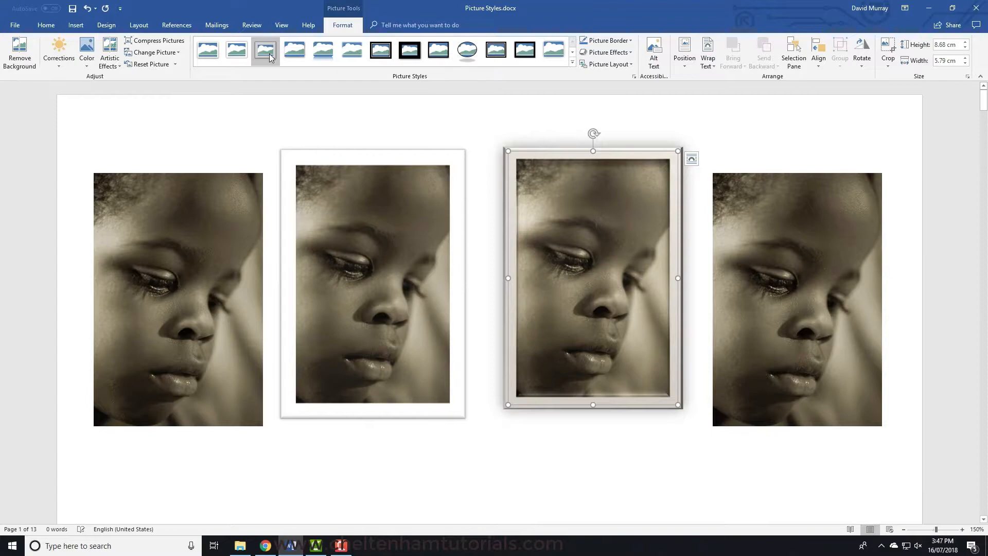
- Apply the Drop Shadow Rectangle style to the fourth picture and the Reflected Rounded Rectangle style to the picture after it
{"action": "left_click", "coordinate": [770, 261]}
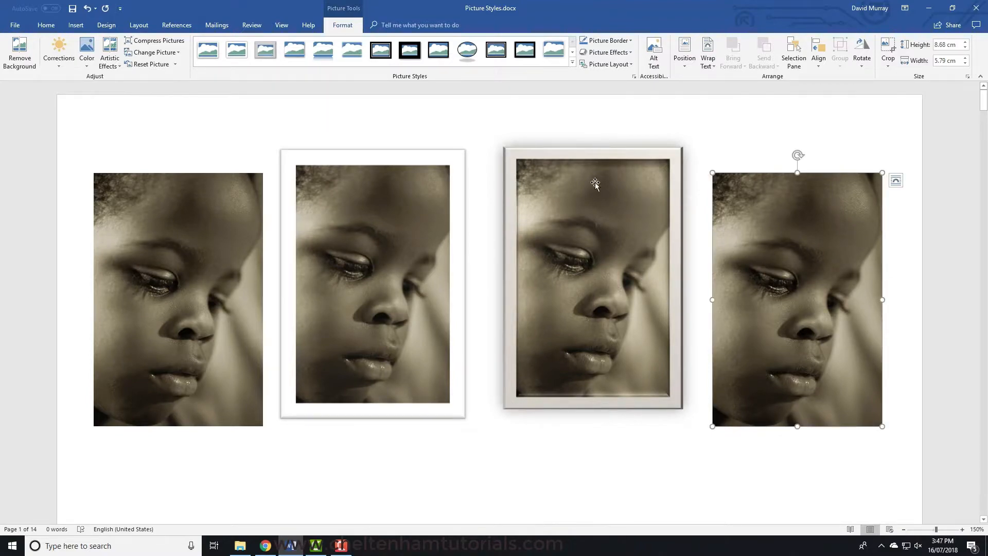
{"action": "key", "text": "Delete"}
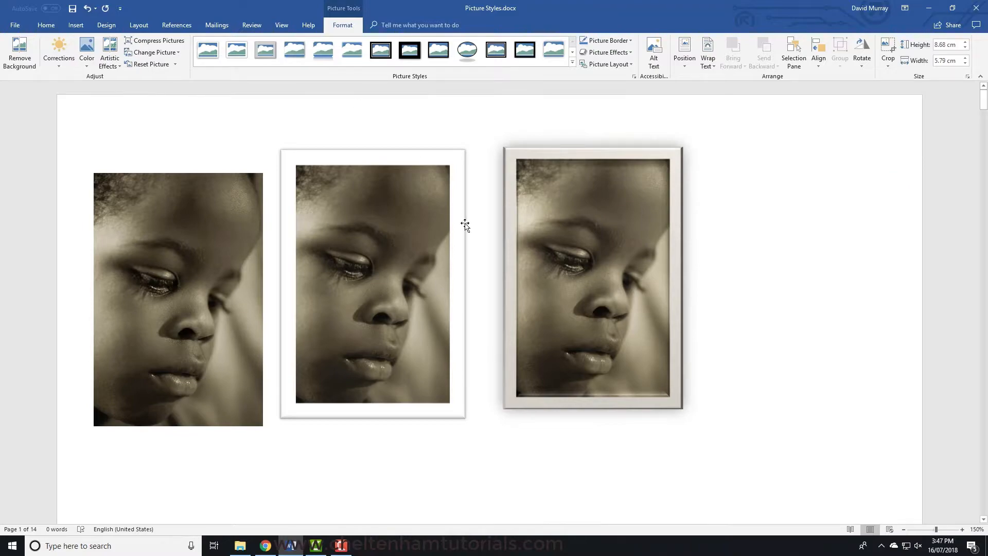
{"action": "scroll", "coordinate": [477, 318], "scroll_direction": "down", "scroll_amount": 2}
{"action": "scroll", "coordinate": [477, 318], "scroll_direction": "down", "scroll_amount": 12}
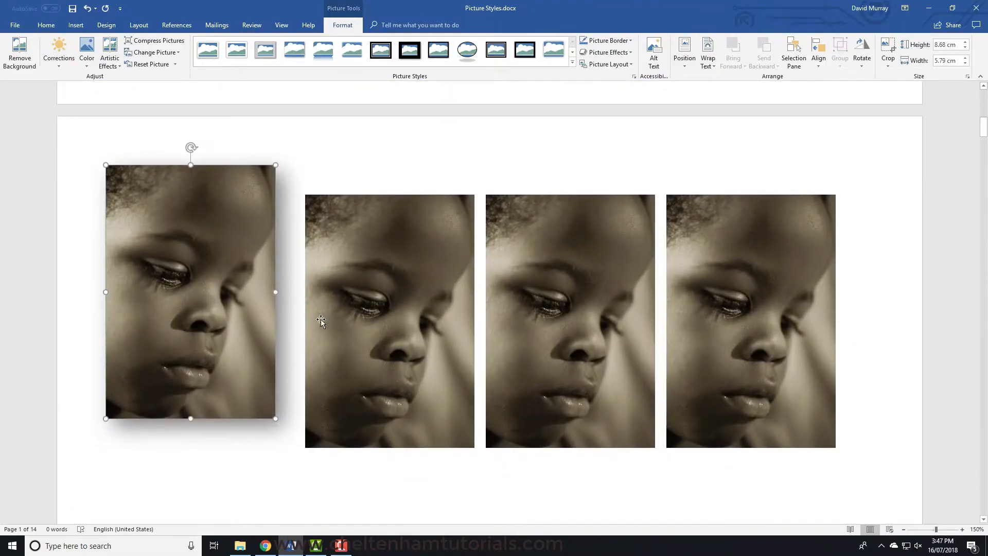
{"action": "left_click", "coordinate": [399, 313]}
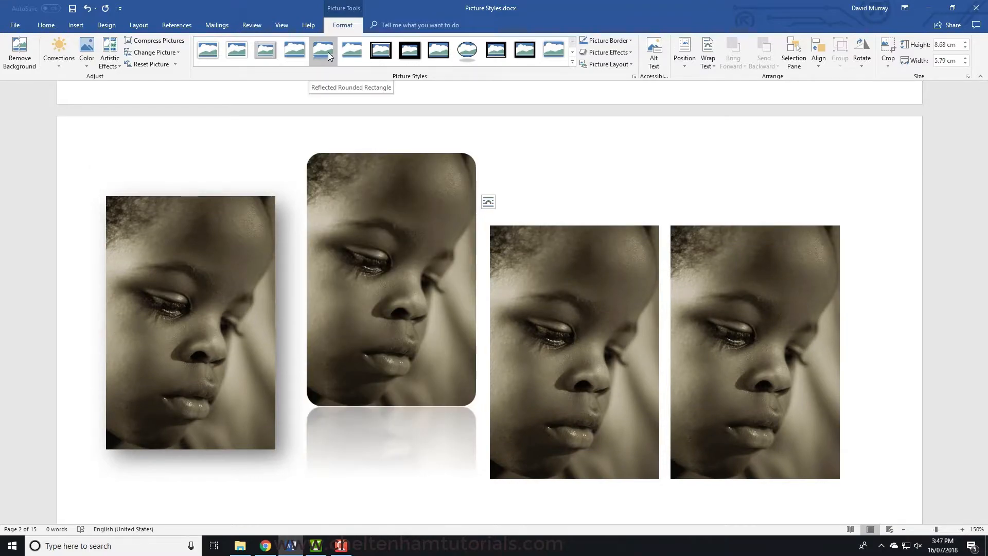
{"action": "left_click", "coordinate": [328, 52]}
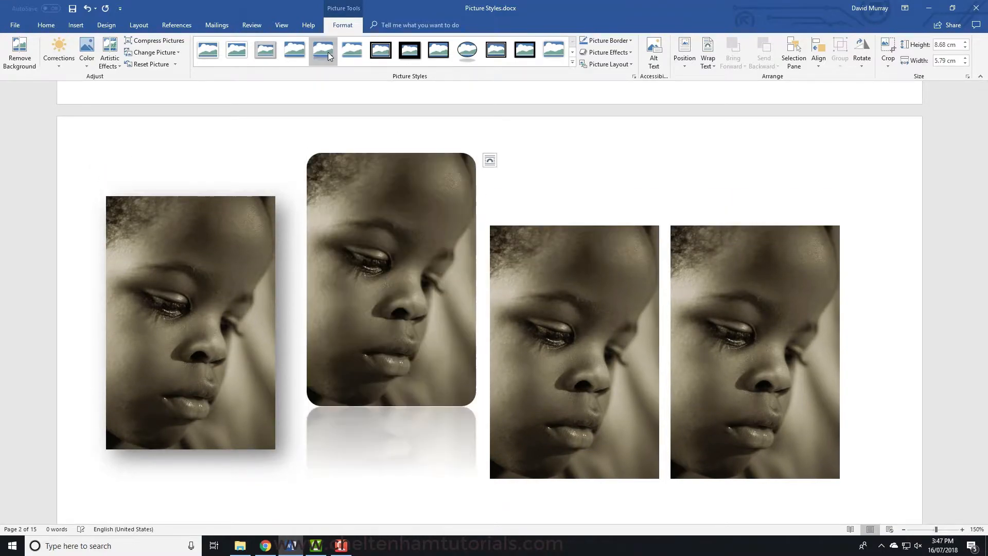
- Apply the Thick Matte, Black style to the second page's third picture and Simple Frame, Black to the third page's first picture
{"action": "left_click", "coordinate": [565, 298]}
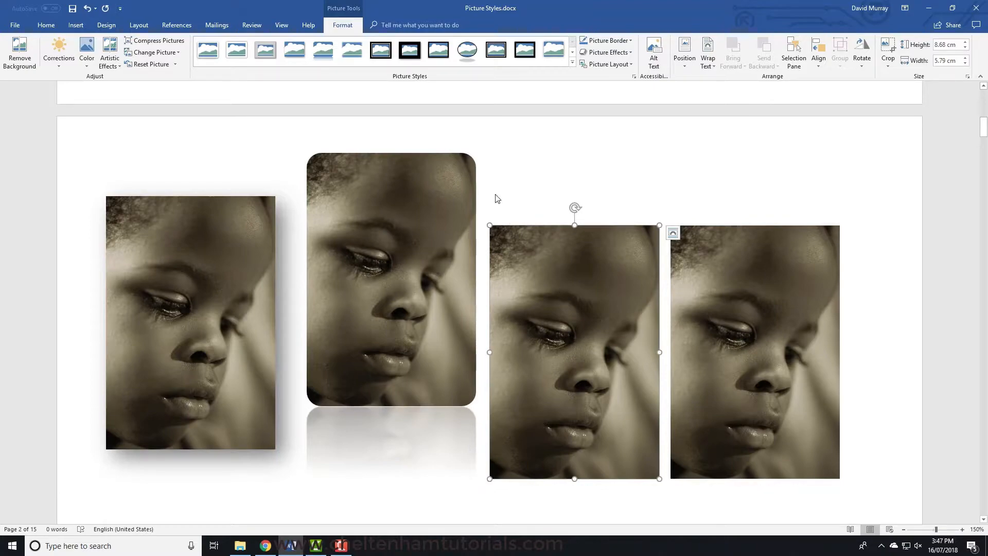
{"action": "left_click", "coordinate": [411, 51]}
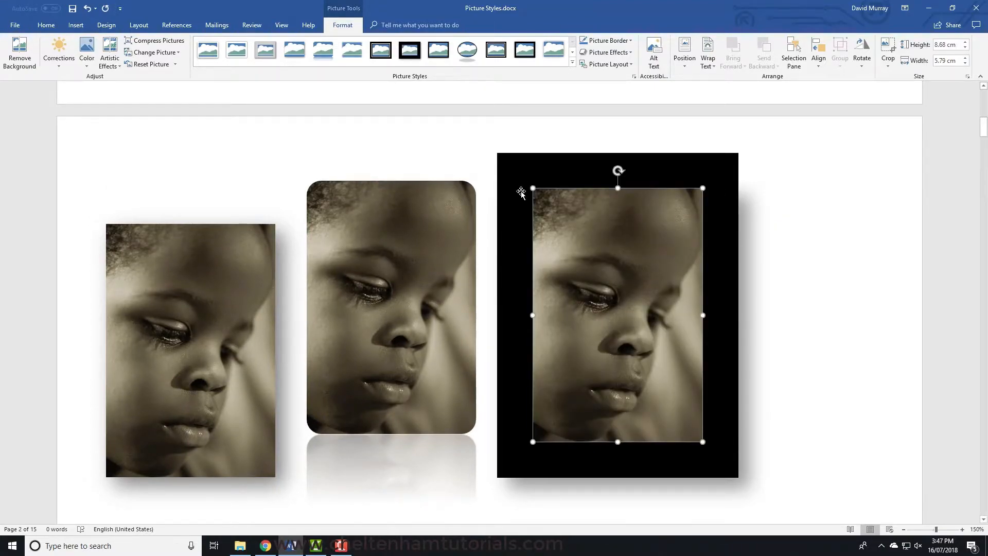
{"action": "scroll", "coordinate": [522, 193], "scroll_direction": "down", "scroll_amount": 5}
{"action": "scroll", "coordinate": [521, 193], "scroll_direction": "down", "scroll_amount": 6}
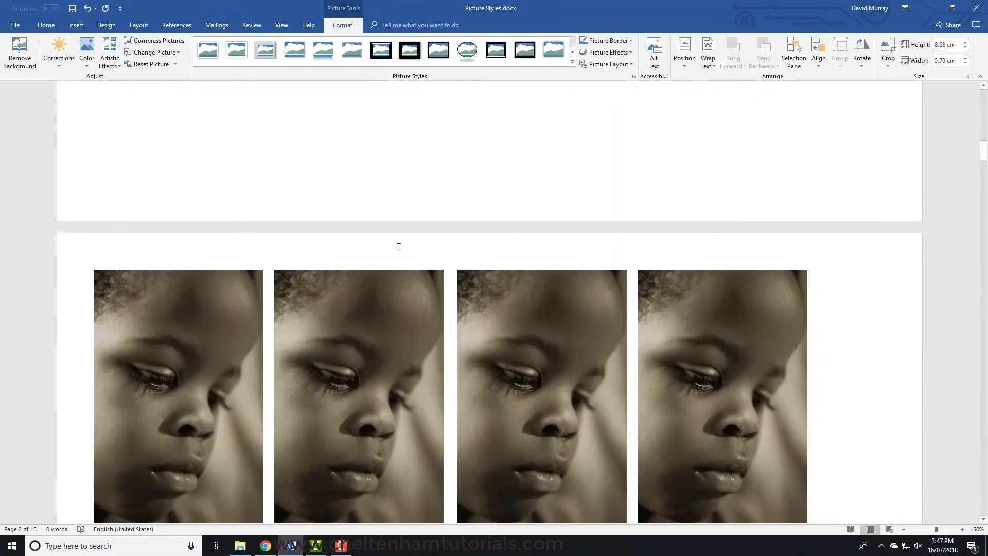
{"action": "left_click", "coordinate": [217, 331]}
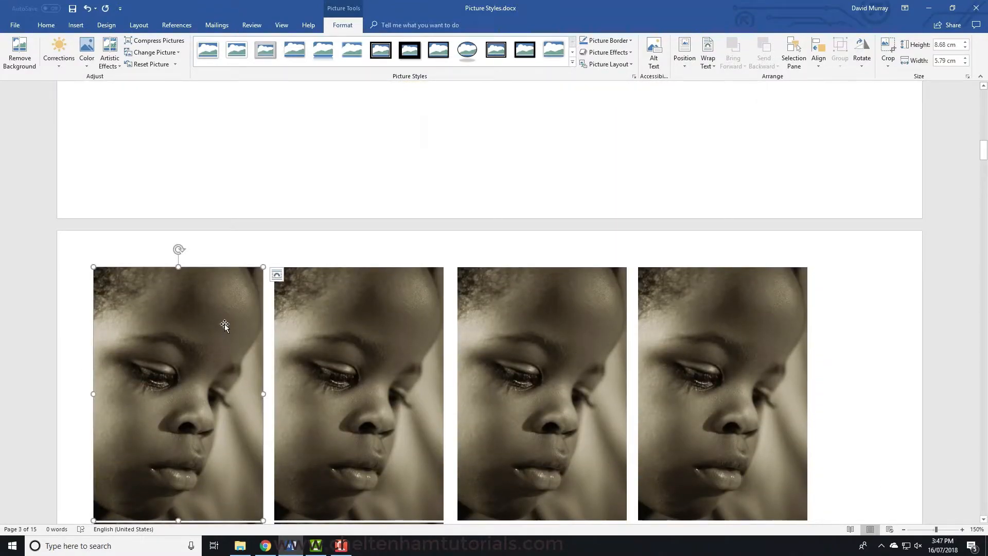
{"action": "left_click", "coordinate": [442, 55]}
- Apply the Beveled Oval, Black style to the third page's second picture and Compound Frame, Black to its third picture
{"action": "left_click", "coordinate": [380, 356]}
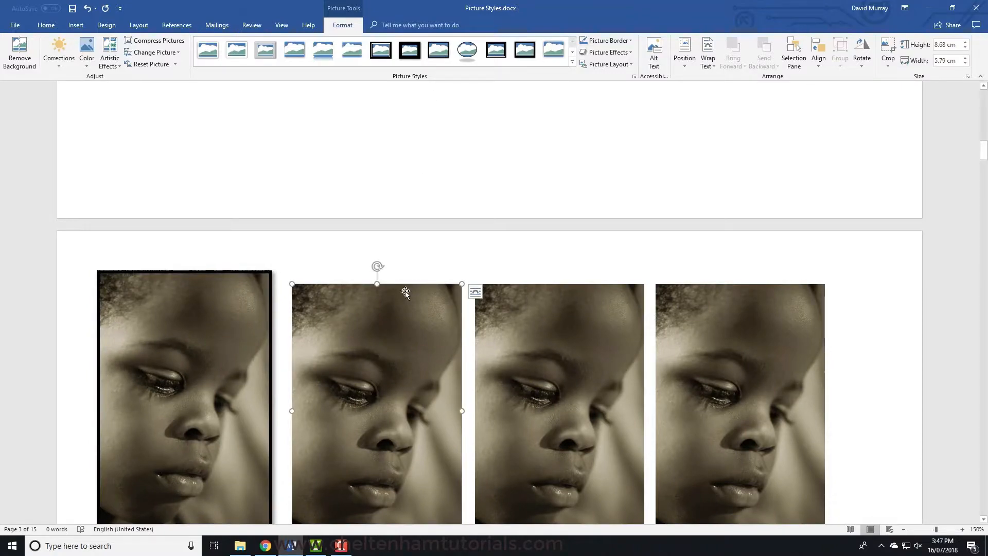
{"action": "left_click", "coordinate": [468, 55]}
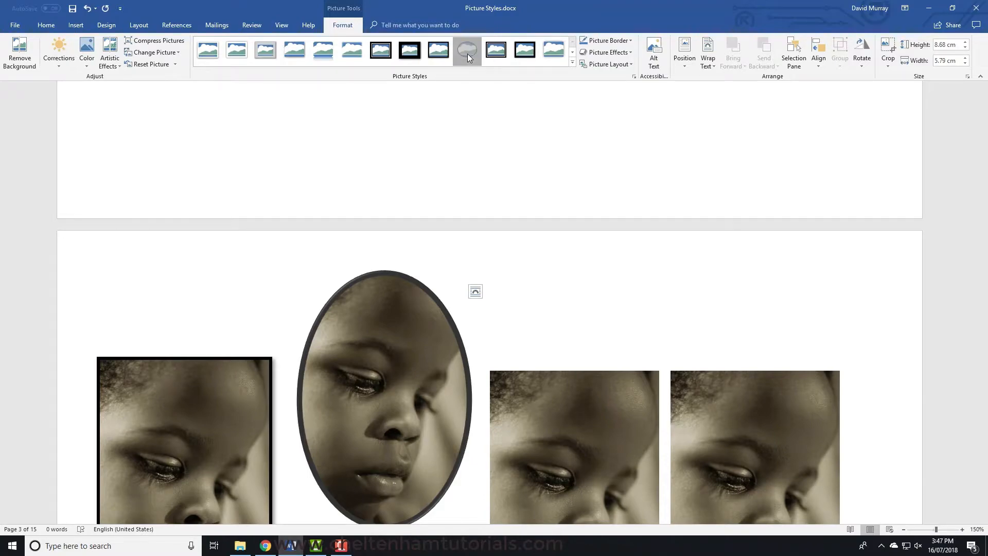
{"action": "left_click", "coordinate": [558, 412]}
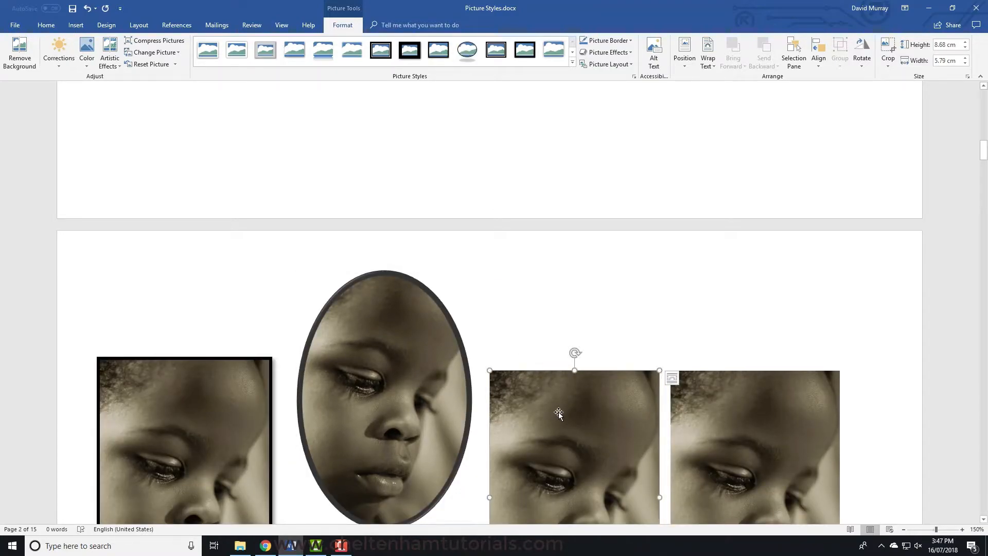
{"action": "left_click", "coordinate": [501, 49]}
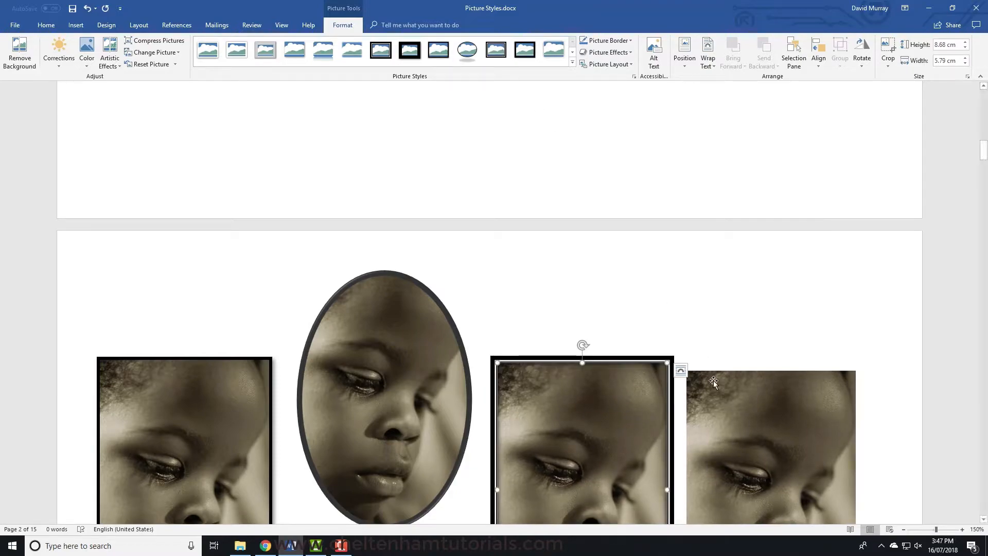
- Apply the Moderate Frame, Black style to the third page's fourth picture and Center Shadow Rectangle to the picture following it
{"action": "left_click", "coordinate": [731, 413]}
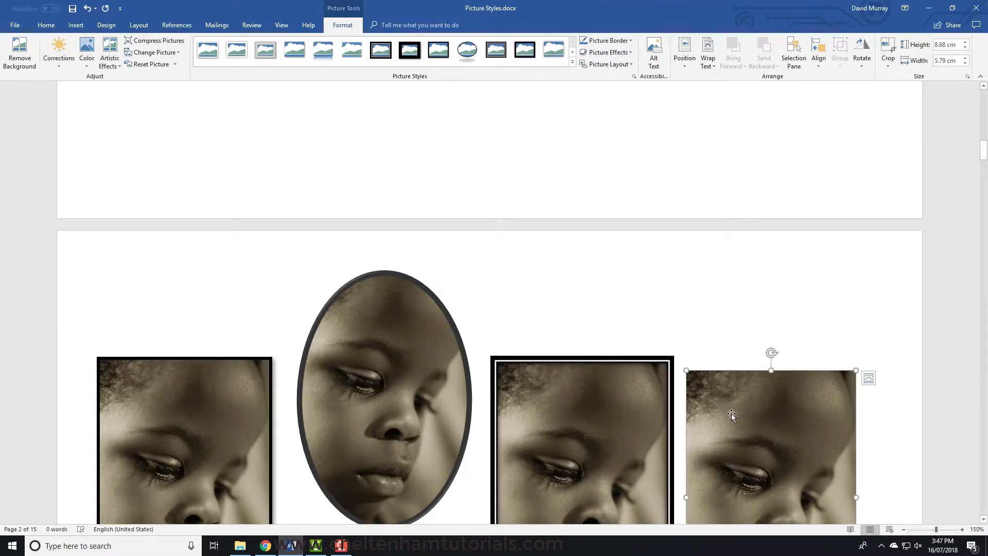
{"action": "left_click", "coordinate": [525, 51]}
{"action": "scroll", "coordinate": [573, 239], "scroll_direction": "down", "scroll_amount": 9}
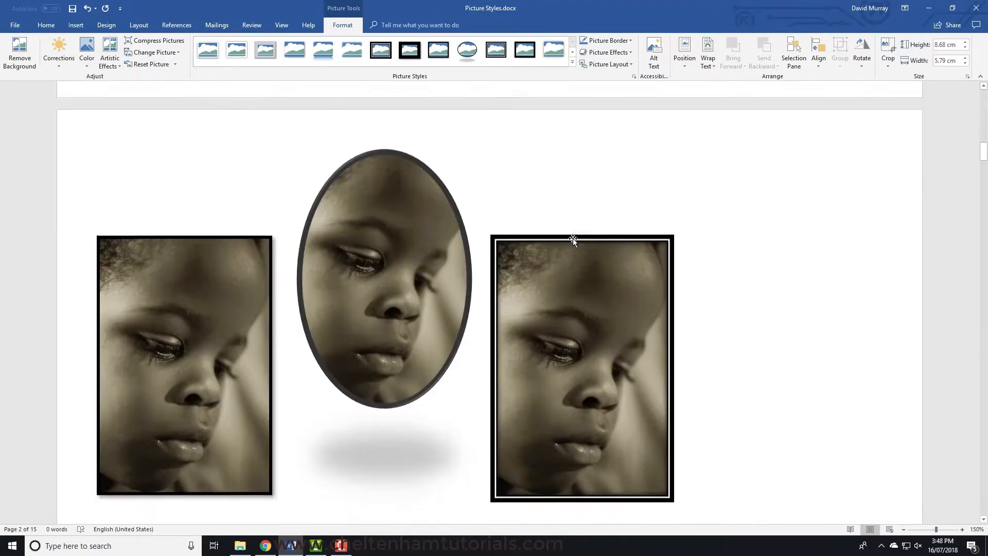
{"action": "scroll", "coordinate": [573, 239], "scroll_direction": "down", "scroll_amount": 4}
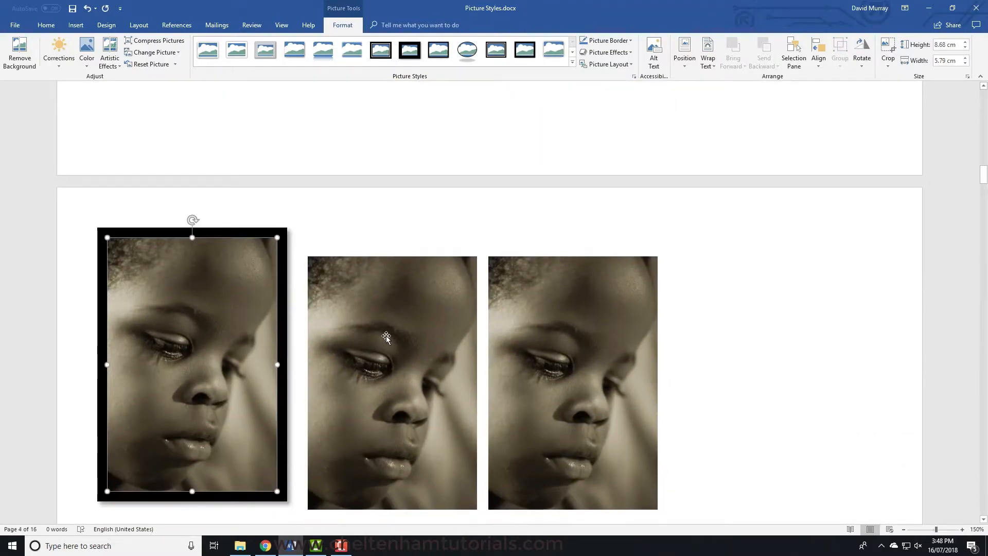
{"action": "left_click", "coordinate": [386, 336]}
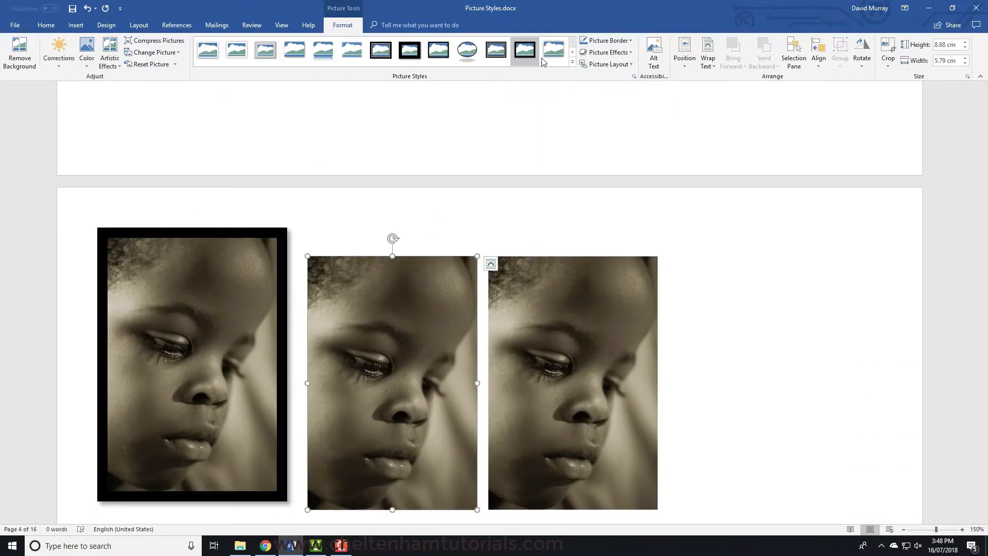
{"action": "left_click", "coordinate": [560, 52]}
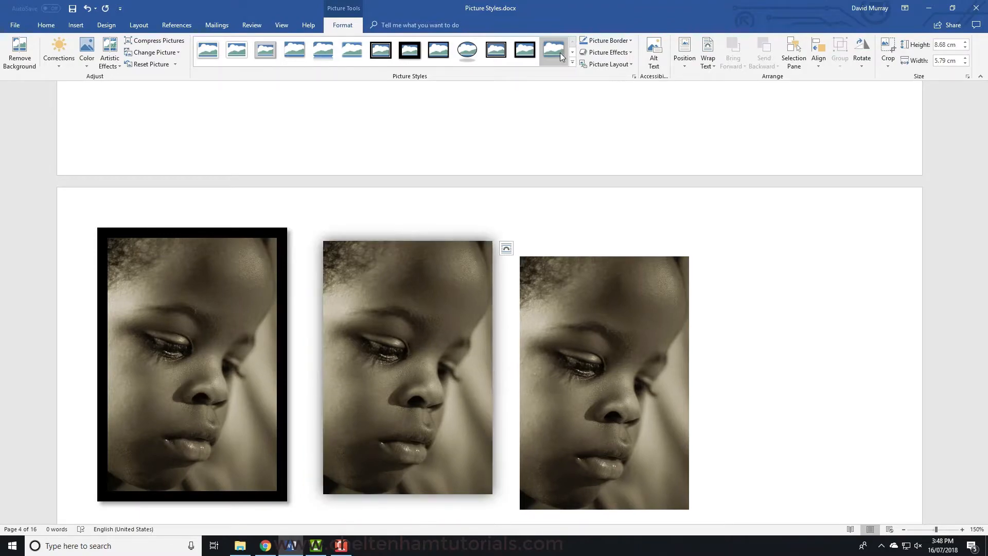
- Apply the Rounded Diagonal Corner, White picture style to the third picture on page four
{"action": "left_click", "coordinate": [570, 326]}
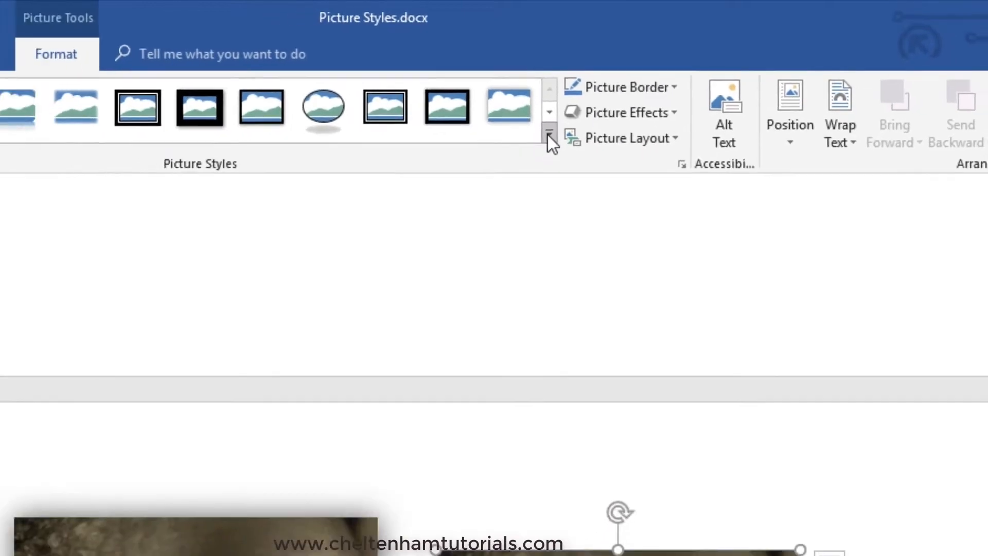
{"action": "left_click", "coordinate": [549, 134]}
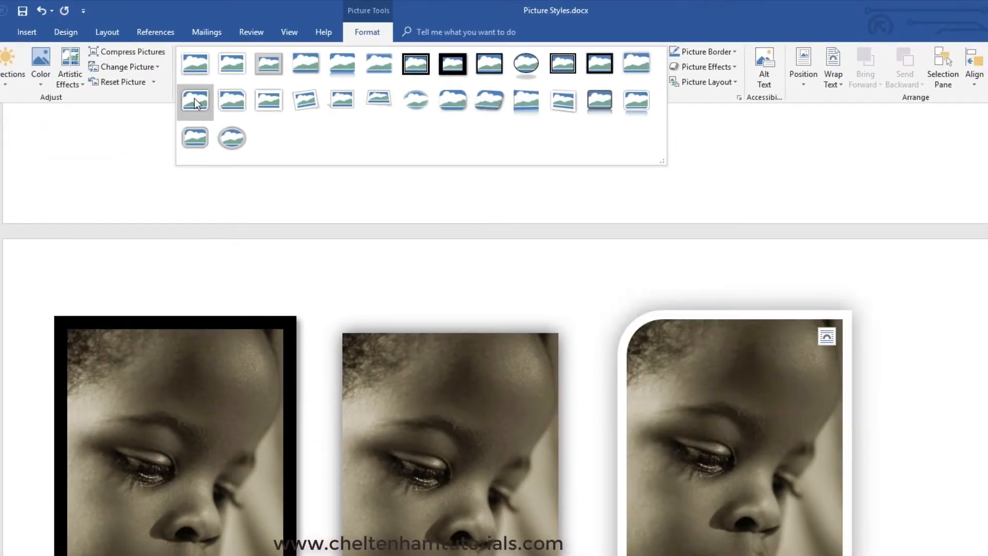
{"action": "left_click", "coordinate": [195, 103]}
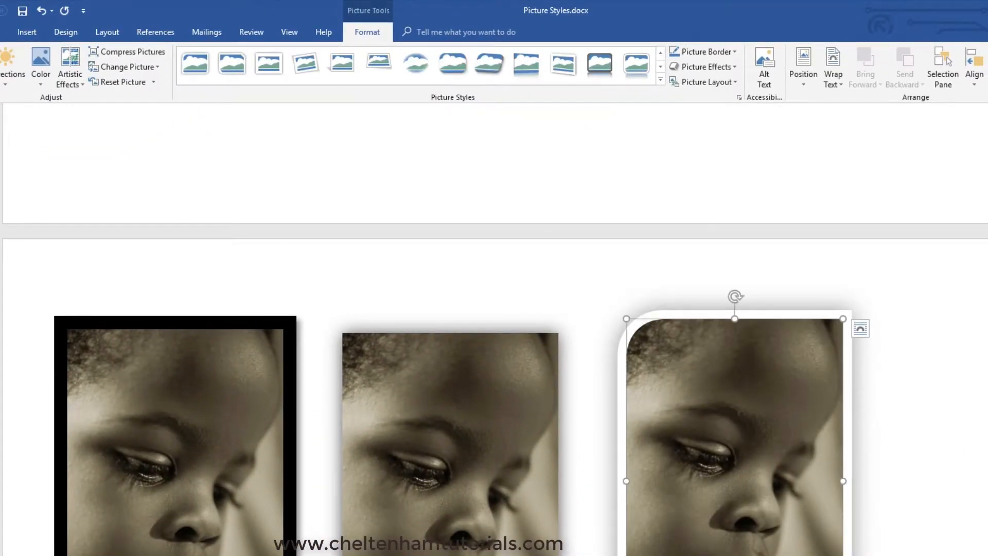
- Apply the Snip Diagonal Corner, White picture style to the first picture on the next page
{"action": "left_click", "coordinate": [468, 278]}
{"action": "scroll", "coordinate": [468, 449], "scroll_direction": "down", "scroll_amount": 15}
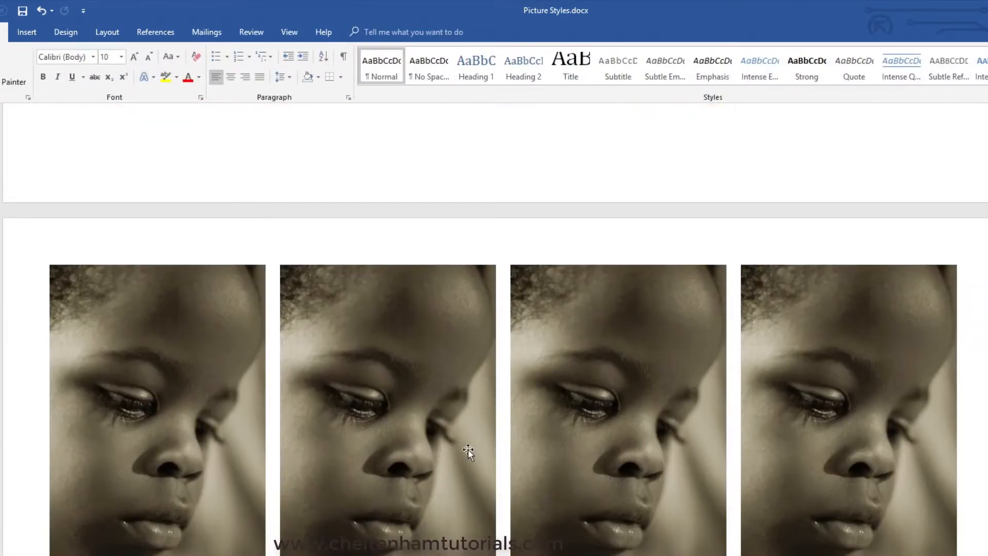
{"action": "double_click", "coordinate": [207, 413]}
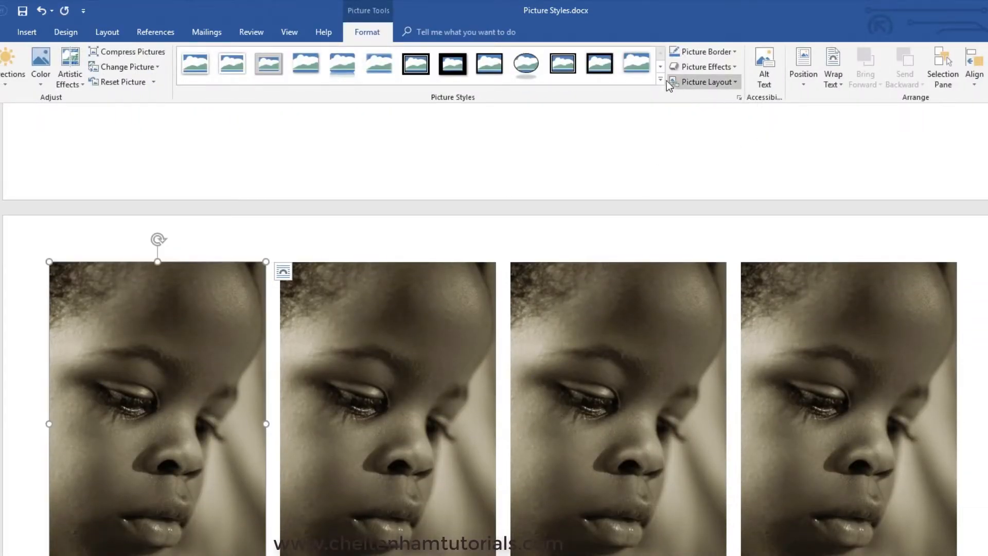
{"action": "left_click", "coordinate": [660, 79]}
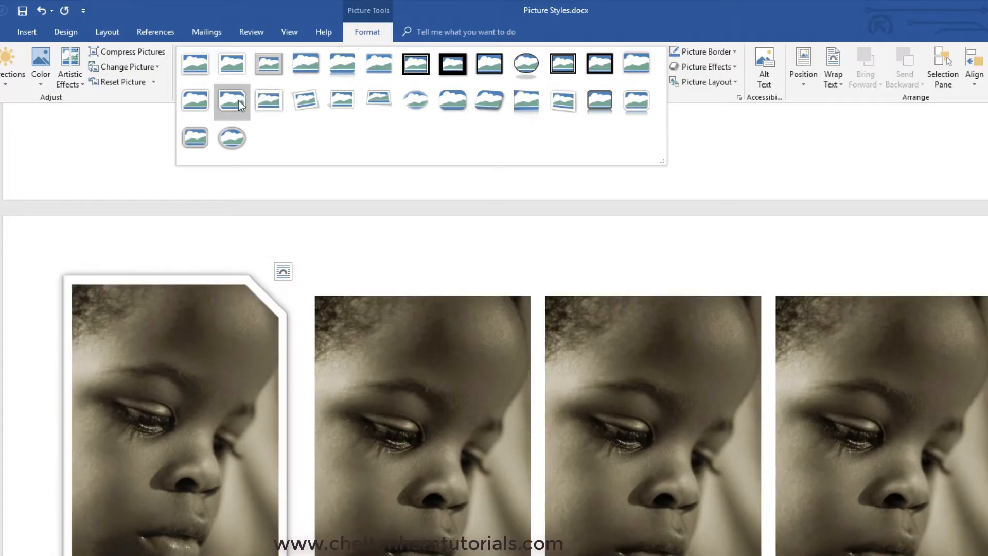
{"action": "left_click", "coordinate": [238, 103]}
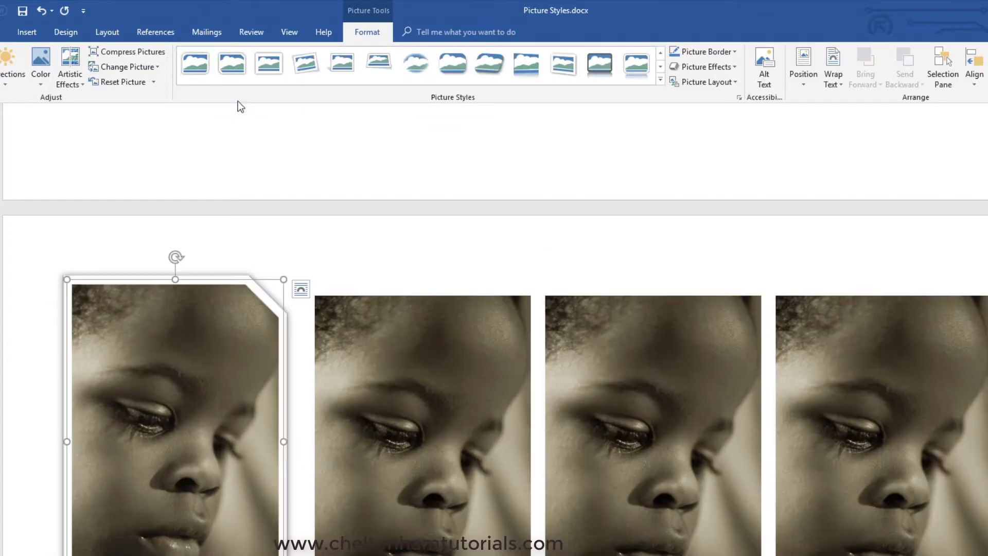
- Apply the Moderate Frame, White picture style to the picture beside the snipped-corner one
{"action": "left_click", "coordinate": [380, 363]}
{"action": "left_click", "coordinate": [661, 80]}
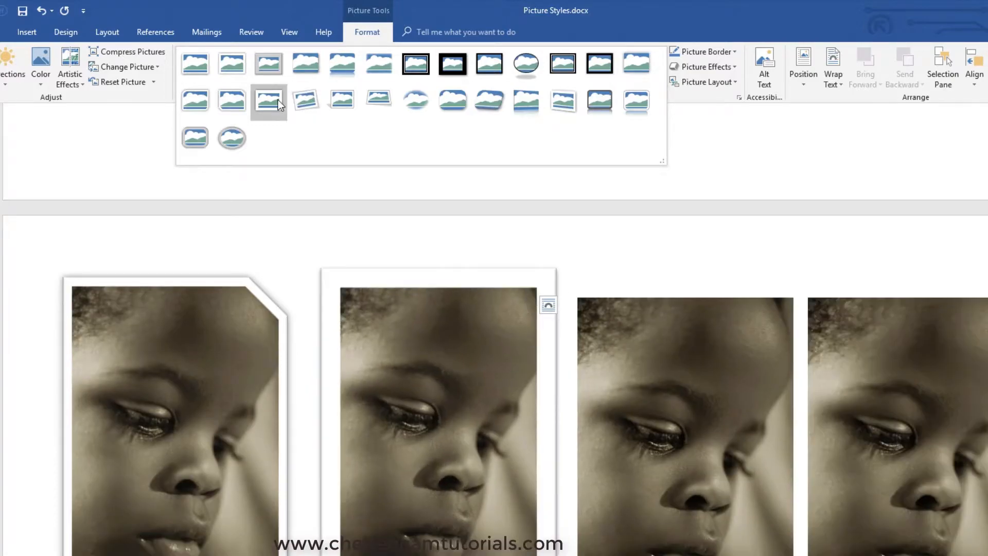
{"action": "left_click", "coordinate": [278, 100]}
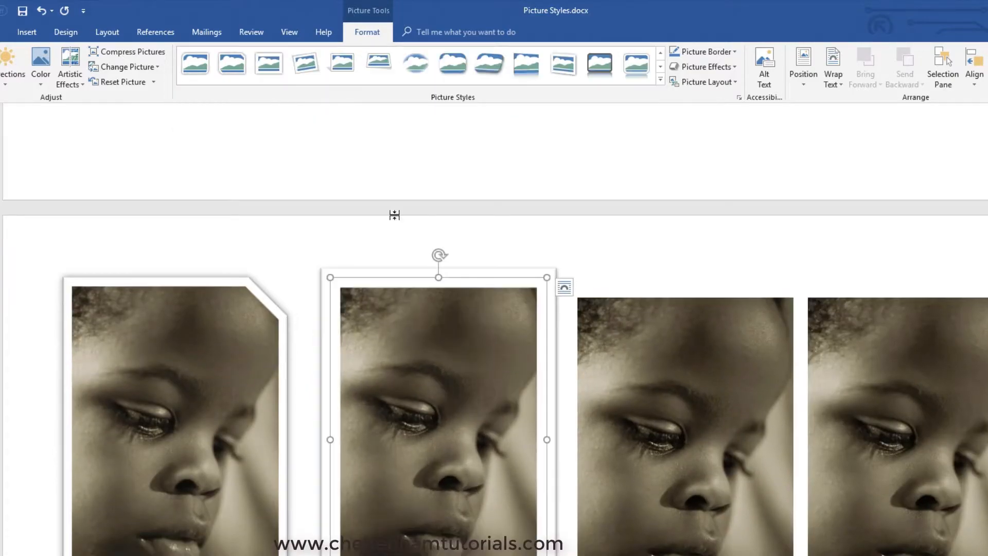
- Apply the Rotated, White style to the page's third picture and shrink it slightly to about 8.48 by 5.66 cm
{"action": "left_click", "coordinate": [665, 395]}
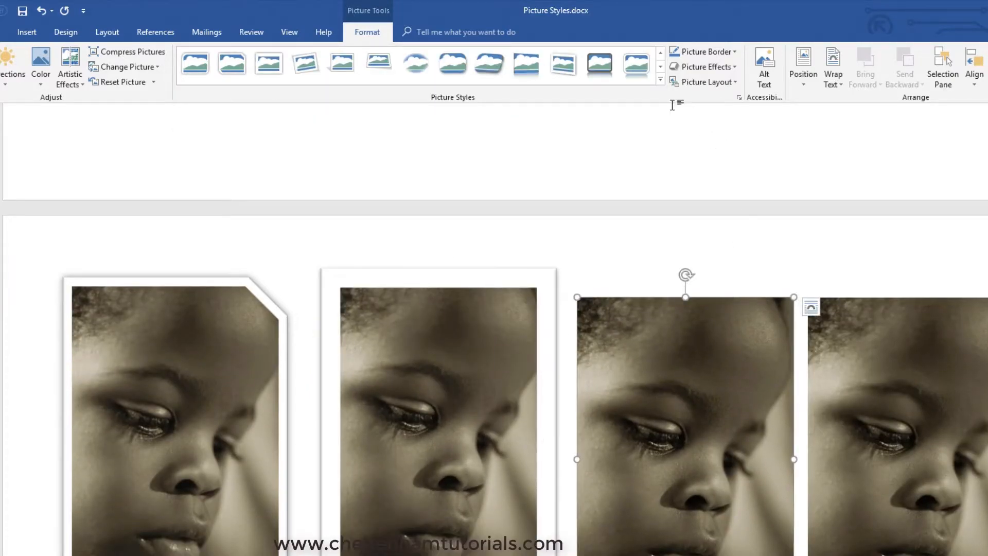
{"action": "left_click", "coordinate": [662, 79]}
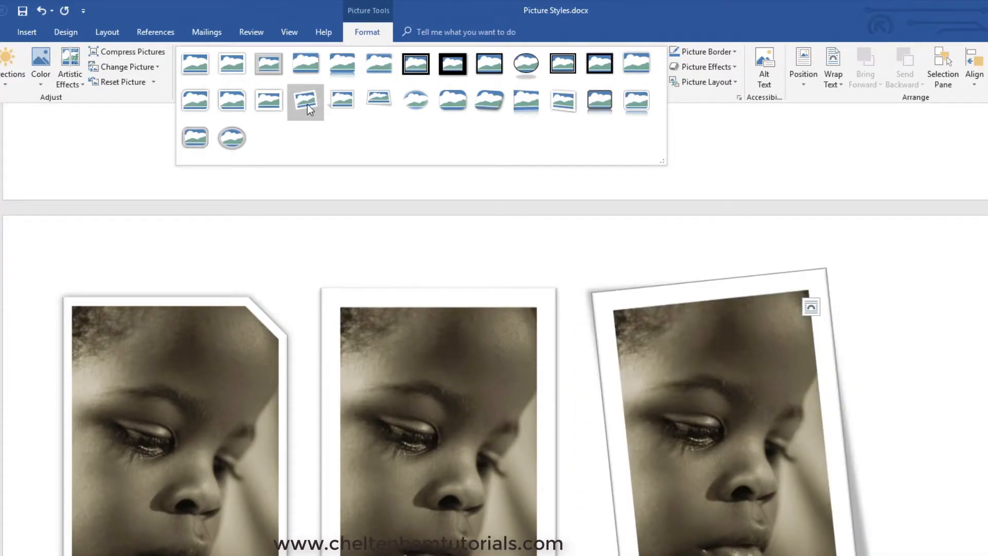
{"action": "left_click", "coordinate": [307, 104]}
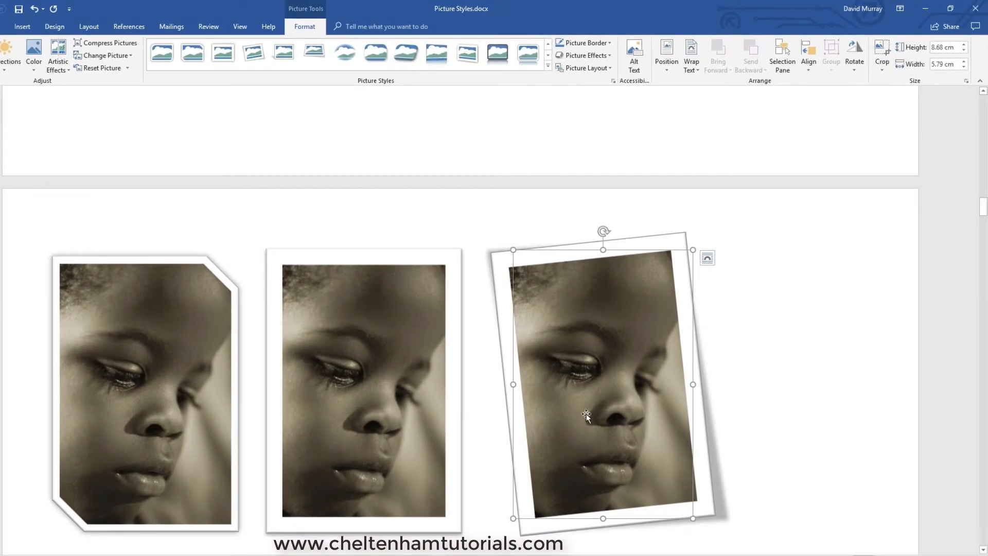
{"action": "mouse_move", "coordinate": [513, 251]}
{"action": "left_mouse_down"}
{"action": "mouse_move", "coordinate": [498, 258]}
{"action": "mouse_move", "coordinate": [531, 256]}
{"action": "mouse_move", "coordinate": [519, 255]}
{"action": "left_mouse_up"}
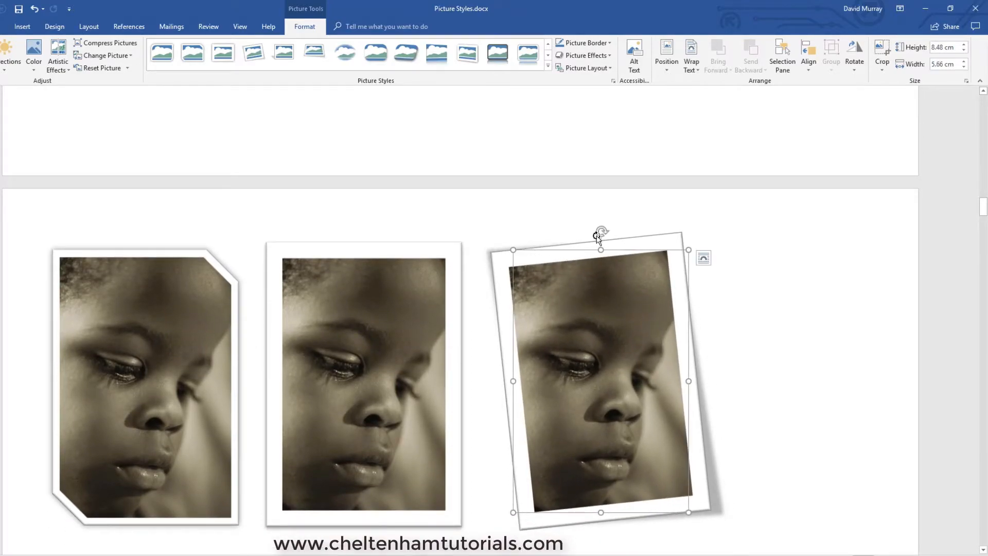
- Rotate the page's third, already tilted white-framed picture further counterclockwise
{"action": "left_click_drag", "start_coordinate": [602, 231], "coordinate": [583, 259]}
- Apply the Relaxed Perspective, White picture style to the first picture on the next page
{"action": "scroll", "coordinate": [816, 337], "scroll_direction": "down", "scroll_amount": 15}
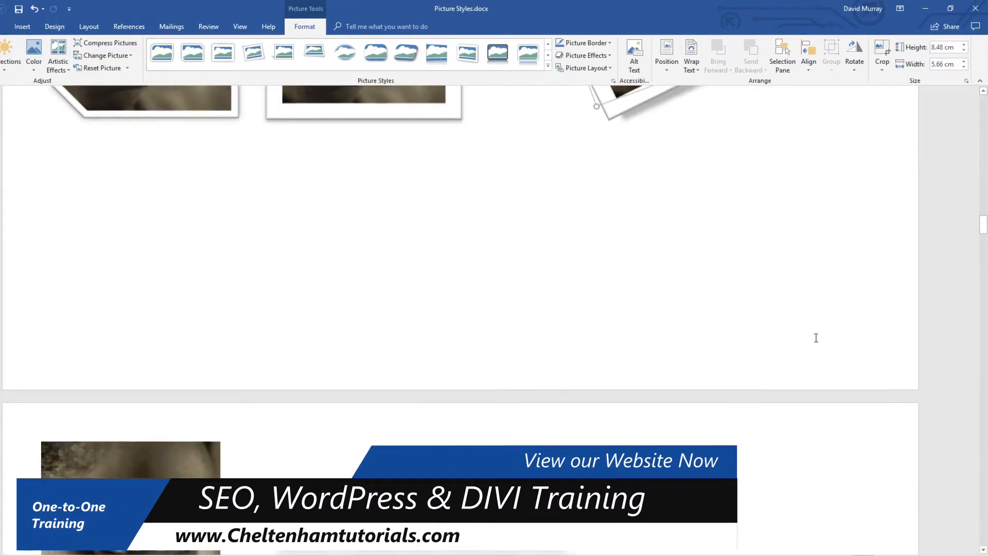
{"action": "left_click", "coordinate": [206, 322]}
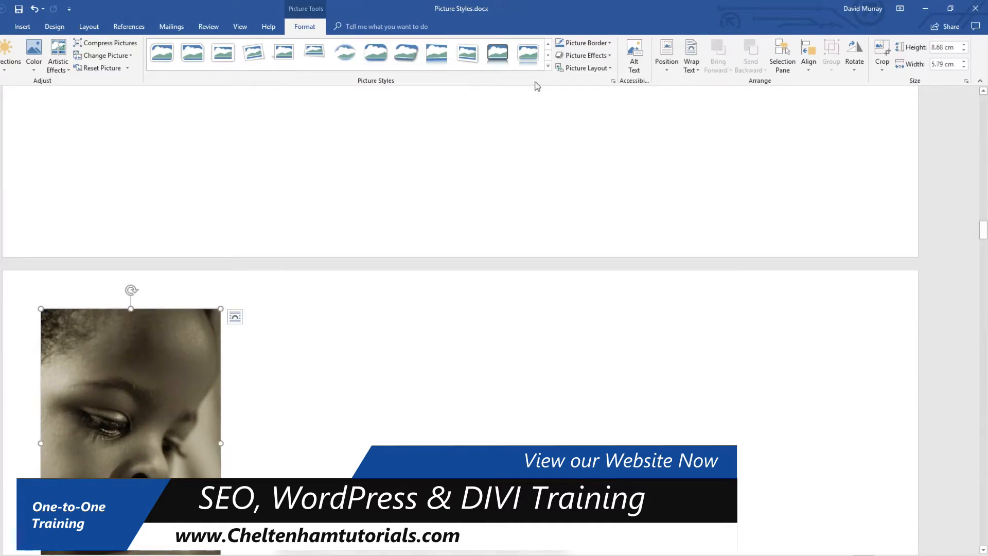
{"action": "left_click", "coordinate": [548, 66]}
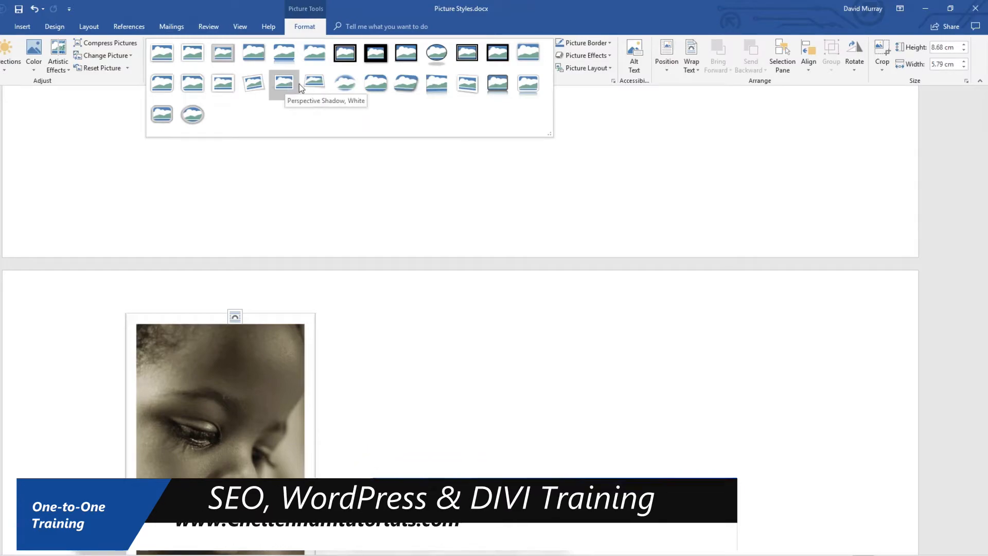
{"action": "left_click", "coordinate": [315, 86]}
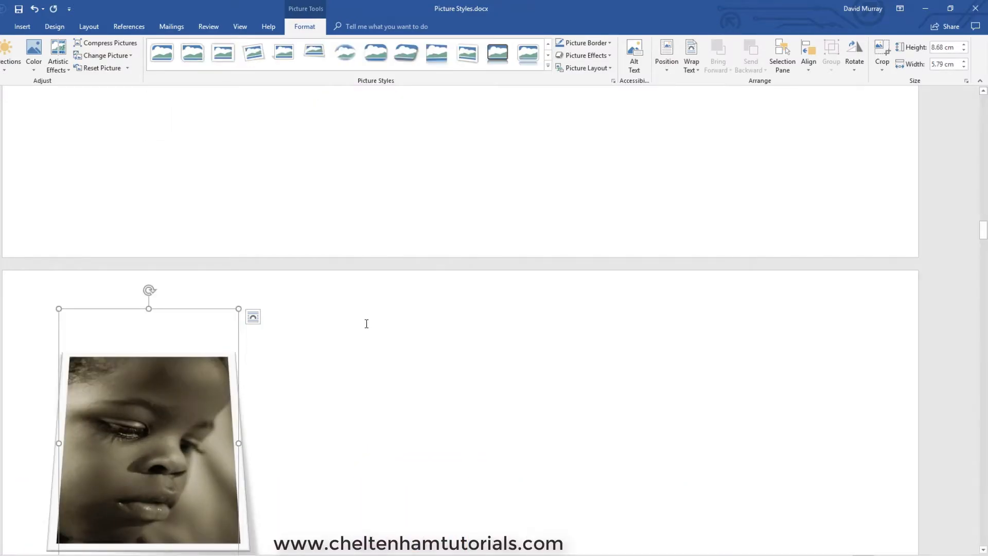
- Apply the Soft Edge Oval style to the first picture in the row below the perspective picture
{"action": "scroll", "coordinate": [367, 323], "scroll_direction": "down", "scroll_amount": 6}
{"action": "left_click", "coordinate": [160, 388]}
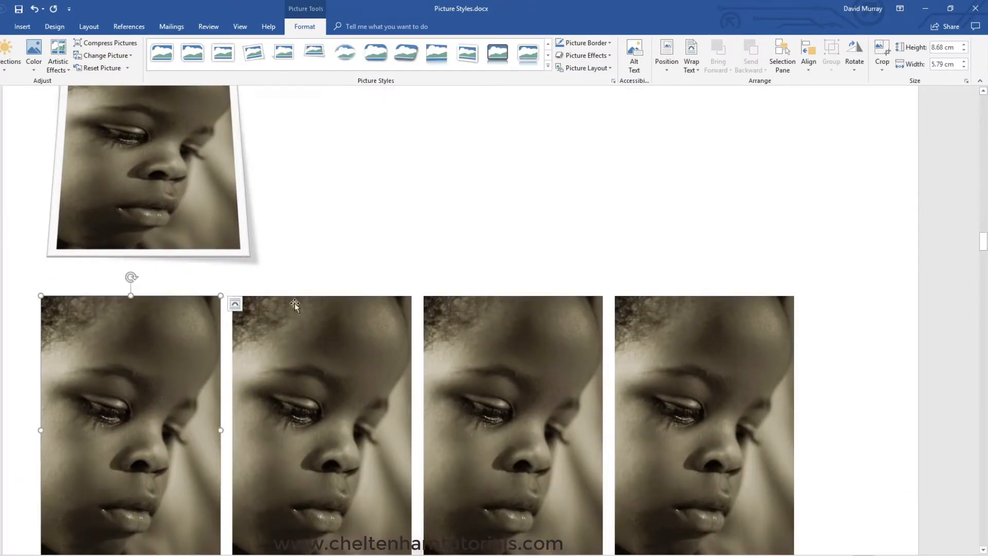
{"action": "left_click", "coordinate": [548, 66]}
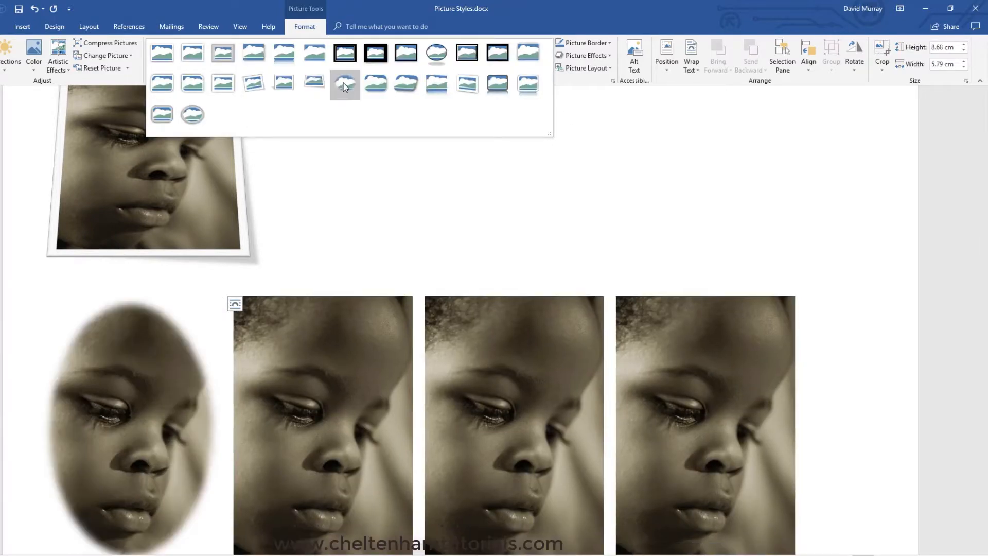
{"action": "left_click", "coordinate": [343, 82]}
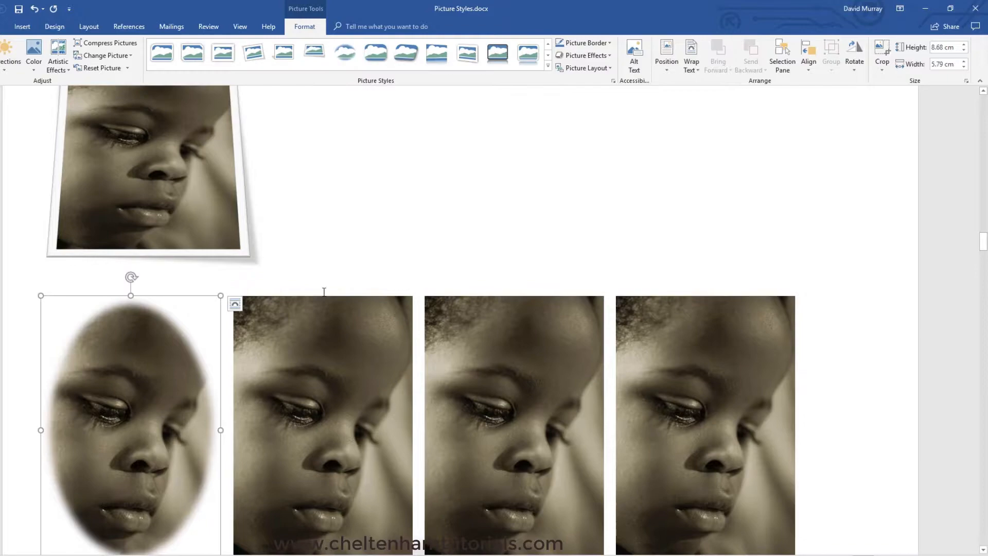
- Apply the Bevel Rectangle picture style to the picture beside the soft-edged oval
{"action": "left_click", "coordinate": [322, 355]}
{"action": "left_click", "coordinate": [548, 65]}
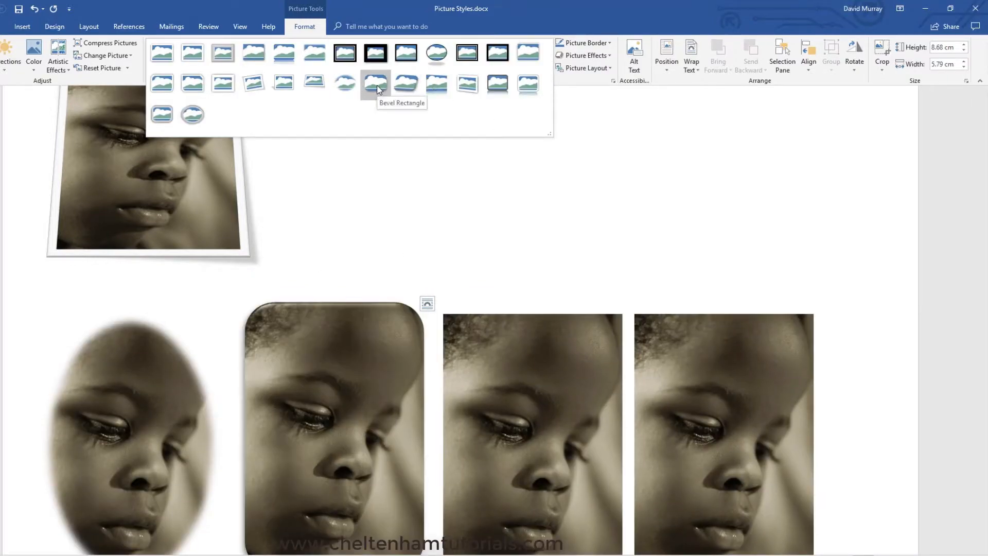
{"action": "left_click", "coordinate": [376, 83]}
- Apply the Reflected Perspective Right style to the third picture in the row, beside the bevelled rectangle
{"action": "left_click", "coordinate": [519, 391]}
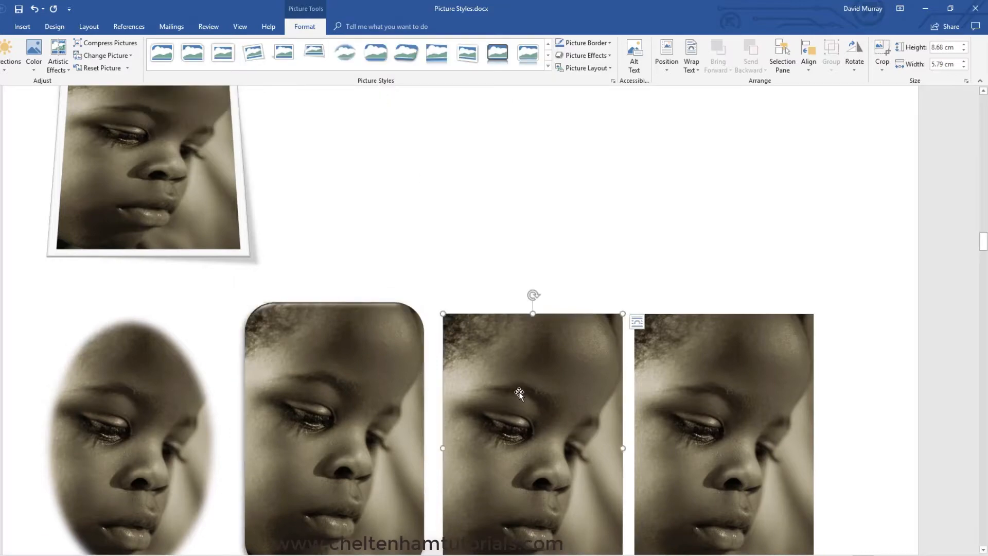
{"action": "left_click", "coordinate": [548, 66]}
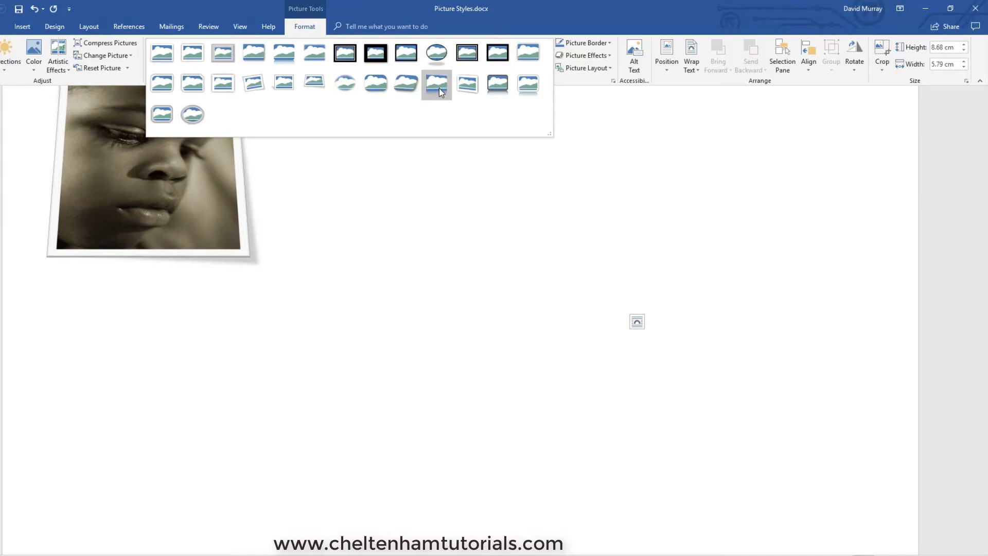
{"action": "left_click", "coordinate": [439, 89]}
- Apply the Reflected Bevel, Black picture style to the first picture on the following page
{"action": "scroll", "coordinate": [432, 252], "scroll_direction": "down", "scroll_amount": 10}
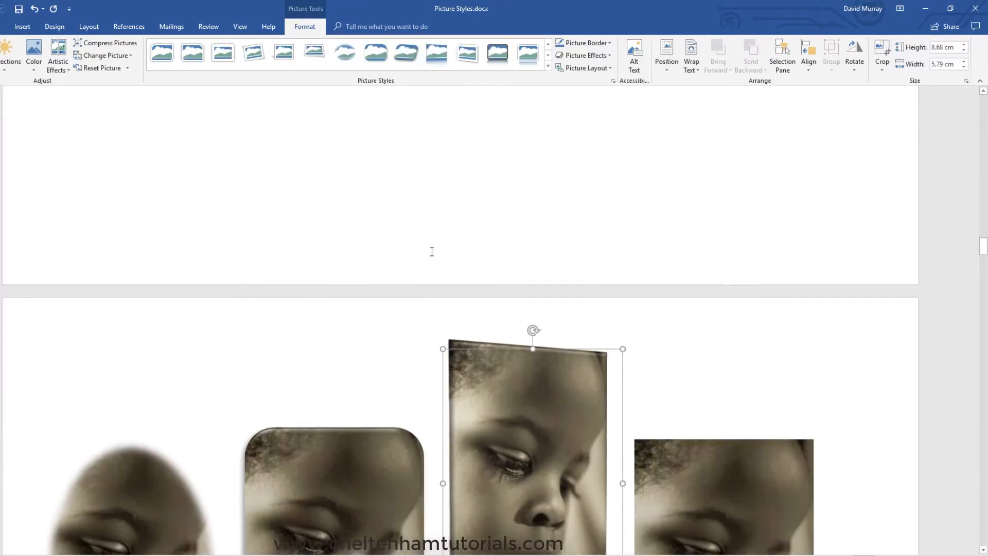
{"action": "scroll", "coordinate": [432, 252], "scroll_direction": "down", "scroll_amount": 7}
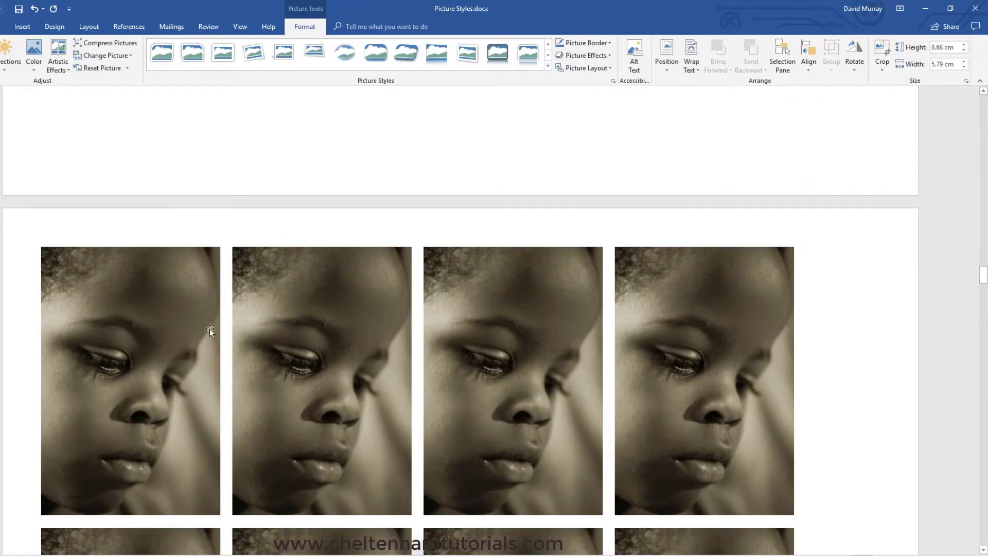
{"action": "left_click", "coordinate": [172, 347]}
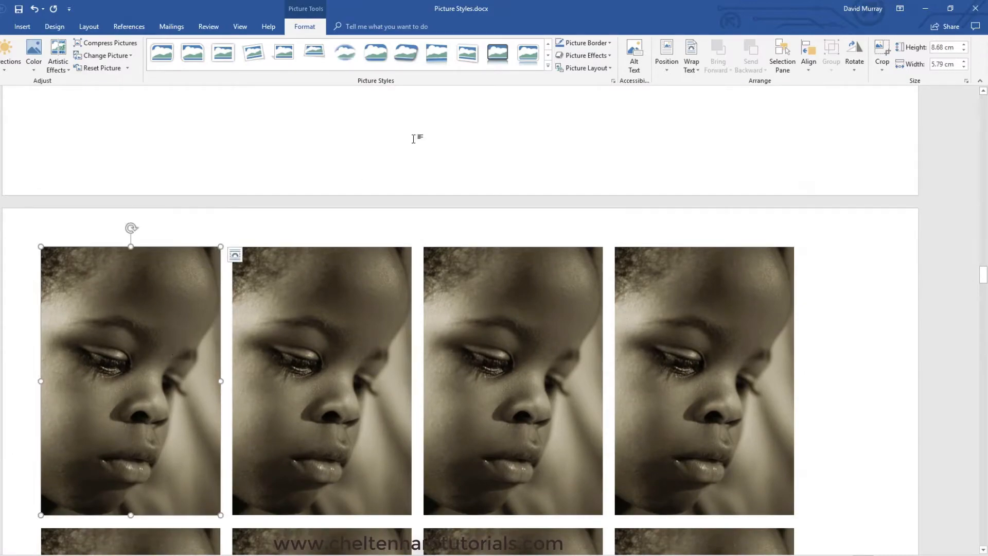
{"action": "left_click", "coordinate": [549, 67]}
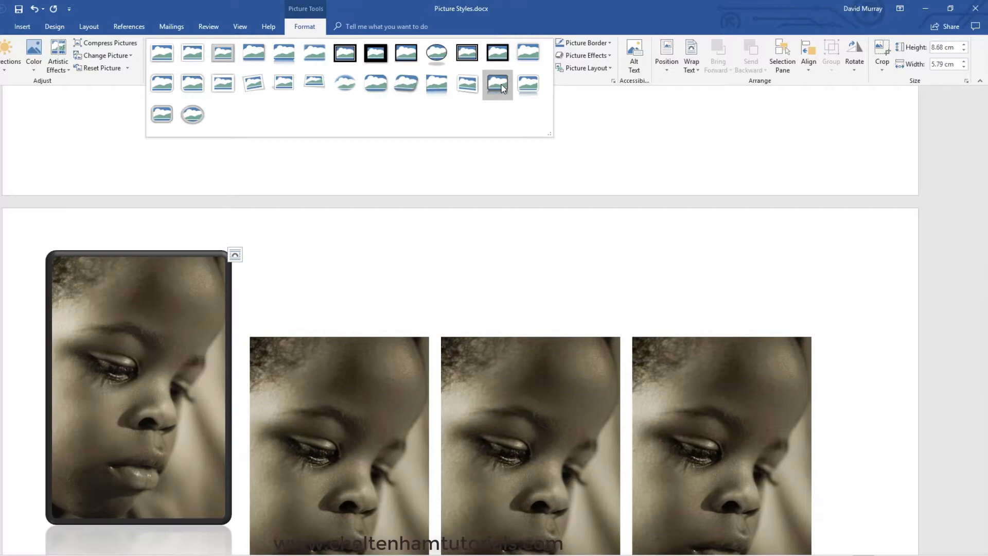
{"action": "left_click", "coordinate": [502, 86]}
- Apply the Reflected Bevel, White picture style to the second picture, beside the black-bevelled one
{"action": "scroll", "coordinate": [441, 210], "scroll_direction": "down", "scroll_amount": 3}
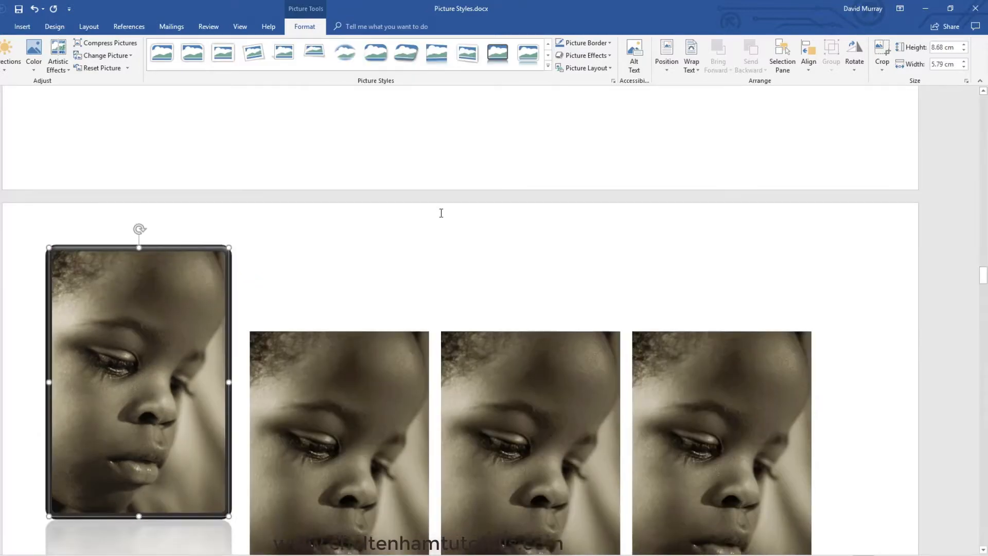
{"action": "left_click", "coordinate": [364, 308]}
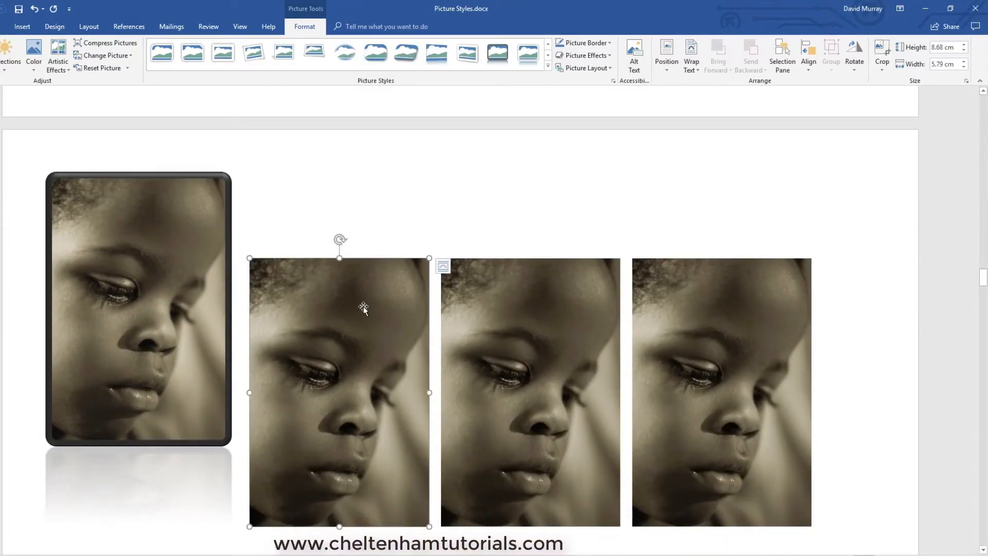
{"action": "left_click", "coordinate": [549, 67]}
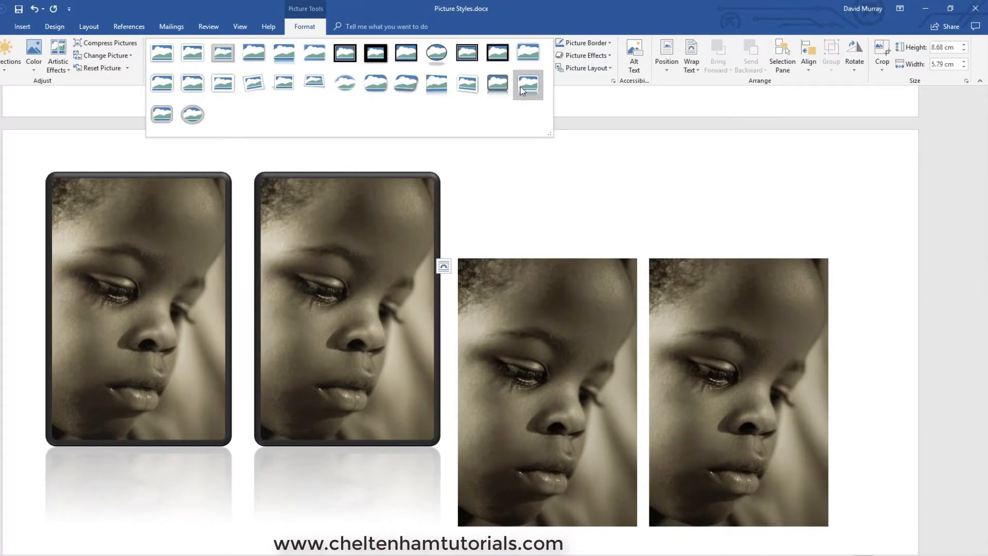
{"action": "left_click", "coordinate": [530, 90]}
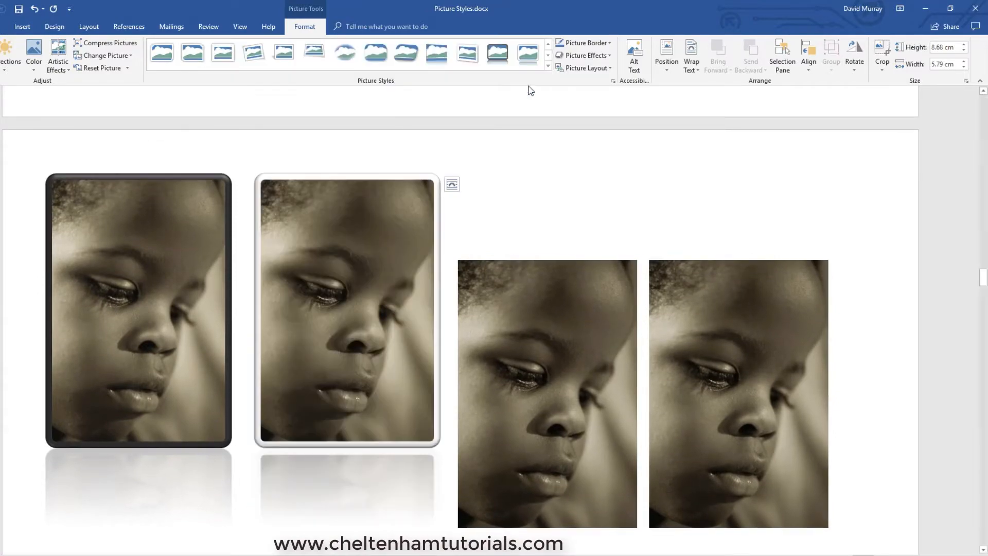
- Apply the Metal Rounded Rectangle picture style to the third picture in the same row
{"action": "left_click", "coordinate": [546, 334]}
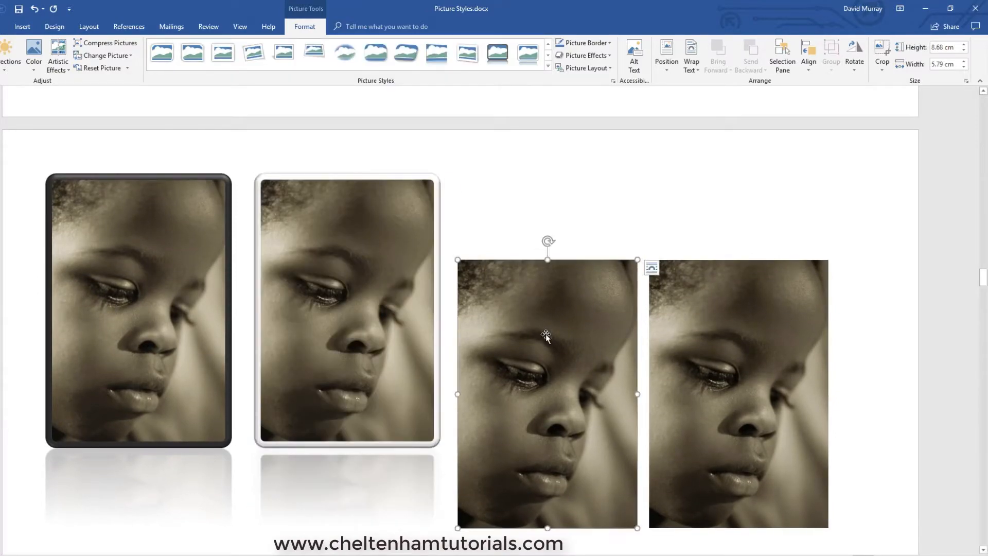
{"action": "left_click", "coordinate": [549, 66]}
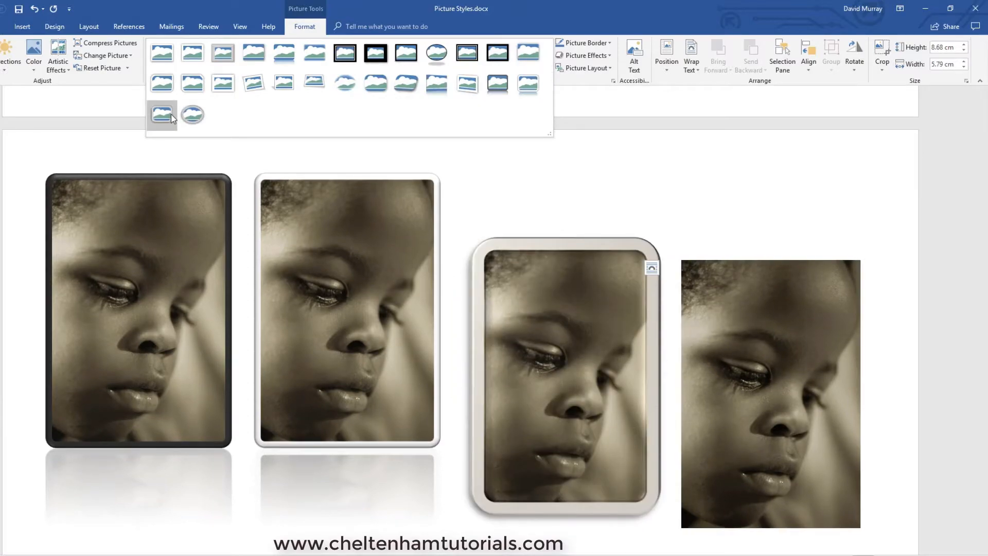
{"action": "left_click", "coordinate": [171, 114]}
- Apply the Metal Oval picture style to the last picture in the row and deselect it
{"action": "left_click", "coordinate": [742, 350]}
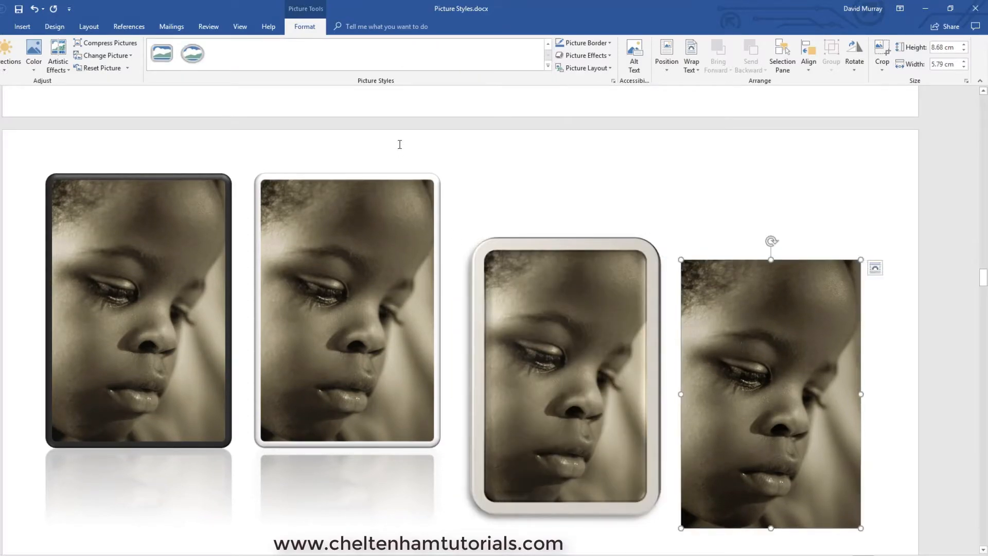
{"action": "left_click", "coordinate": [548, 66]}
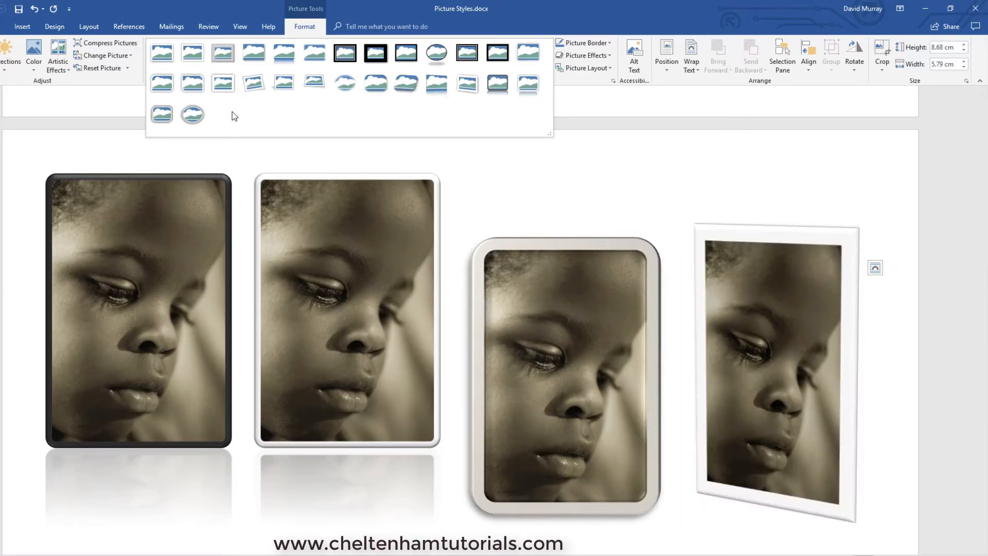
{"action": "left_click", "coordinate": [199, 116]}
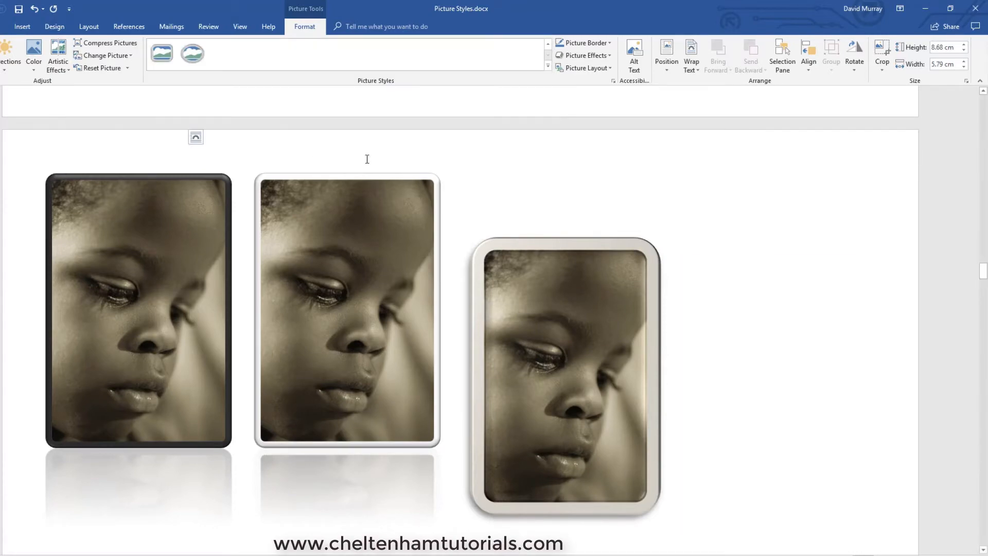
{"action": "left_click", "coordinate": [827, 260]}
- Review the styled portraits from the document's first page through the page with the rounded diagonal corner picture
{"action": "scroll", "coordinate": [828, 260], "scroll_direction": "down", "scroll_amount": 15}
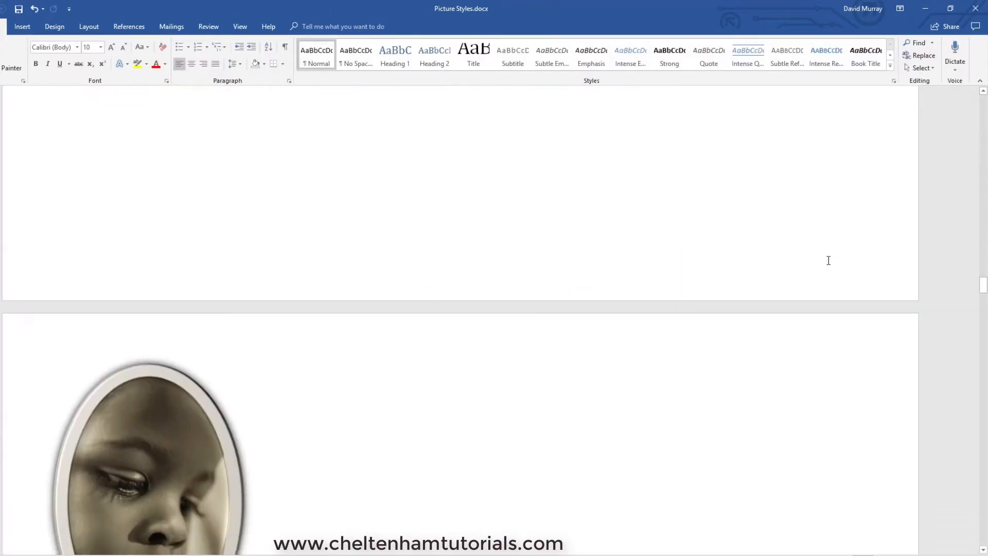
{"action": "scroll", "coordinate": [828, 261], "scroll_direction": "down", "scroll_amount": 4}
{"action": "scroll", "coordinate": [827, 260], "scroll_direction": "up", "scroll_amount": 3}
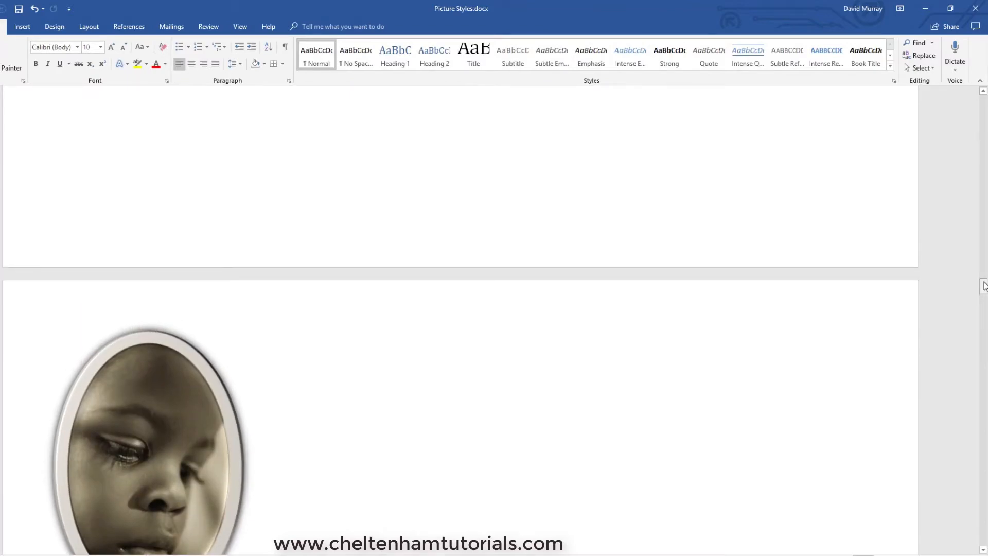
{"action": "left_click_drag", "start_coordinate": [984, 286], "coordinate": [983, 103]}
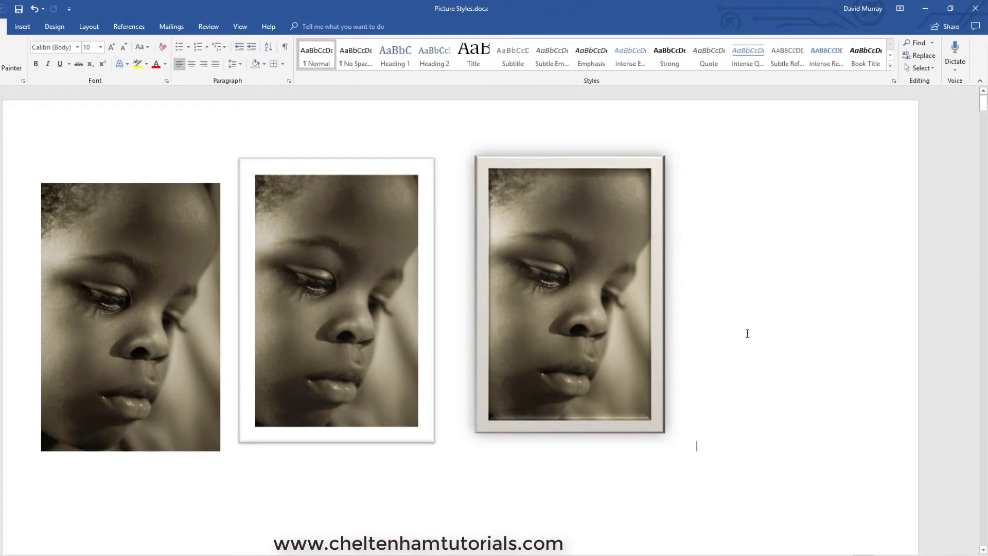
{"action": "scroll", "coordinate": [747, 333], "scroll_direction": "down", "scroll_amount": 10}
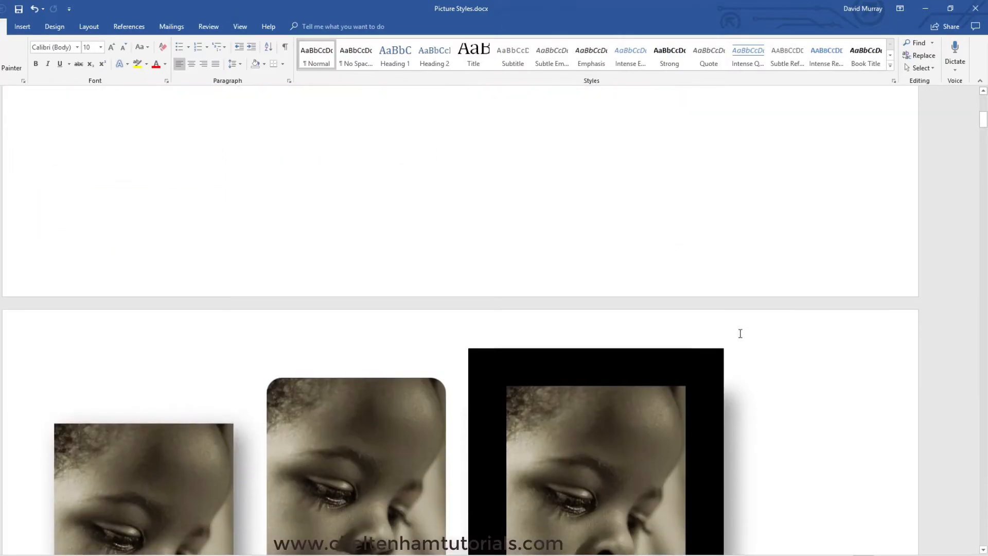
{"action": "scroll", "coordinate": [740, 333], "scroll_direction": "down", "scroll_amount": 4}
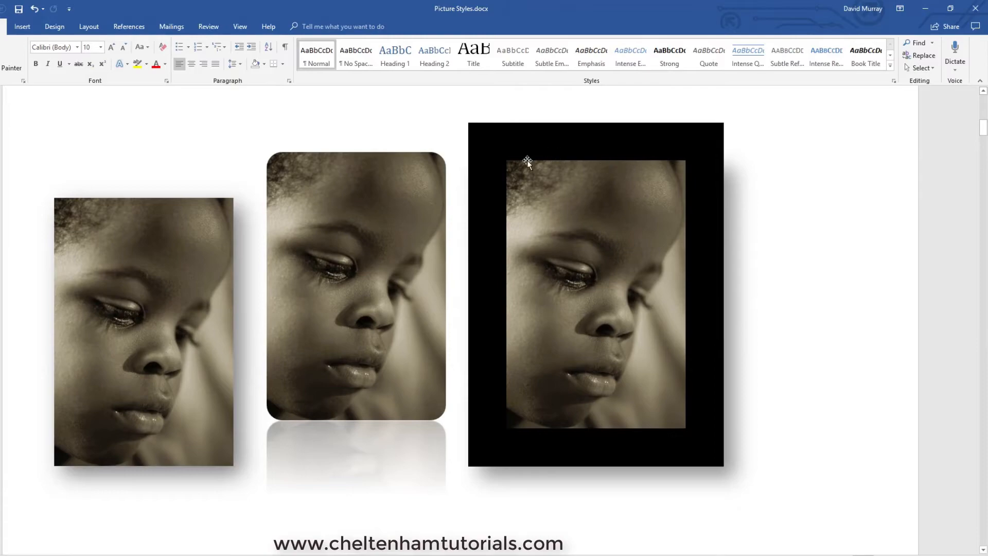
{"action": "scroll", "coordinate": [669, 291], "scroll_direction": "down", "scroll_amount": 8}
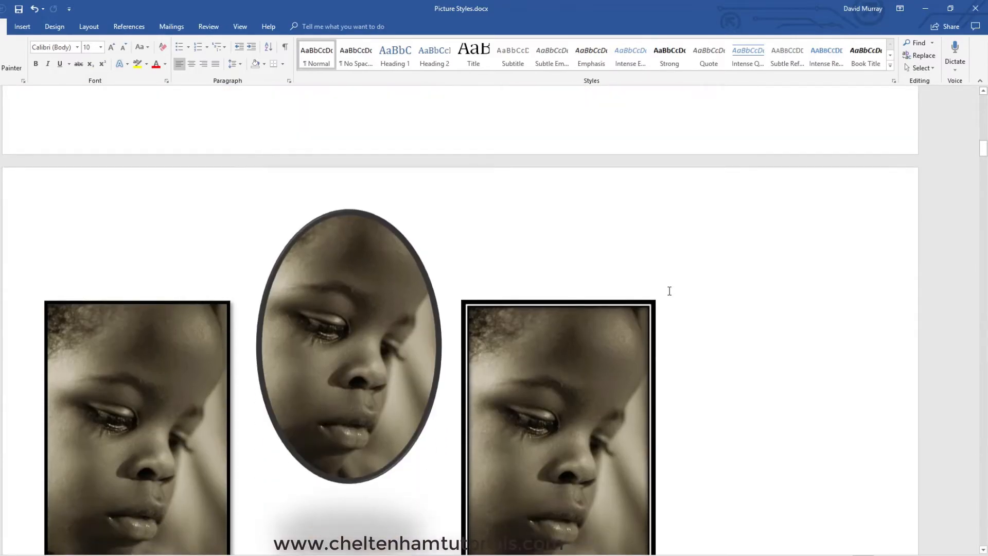
{"action": "scroll", "coordinate": [670, 291], "scroll_direction": "down", "scroll_amount": 3}
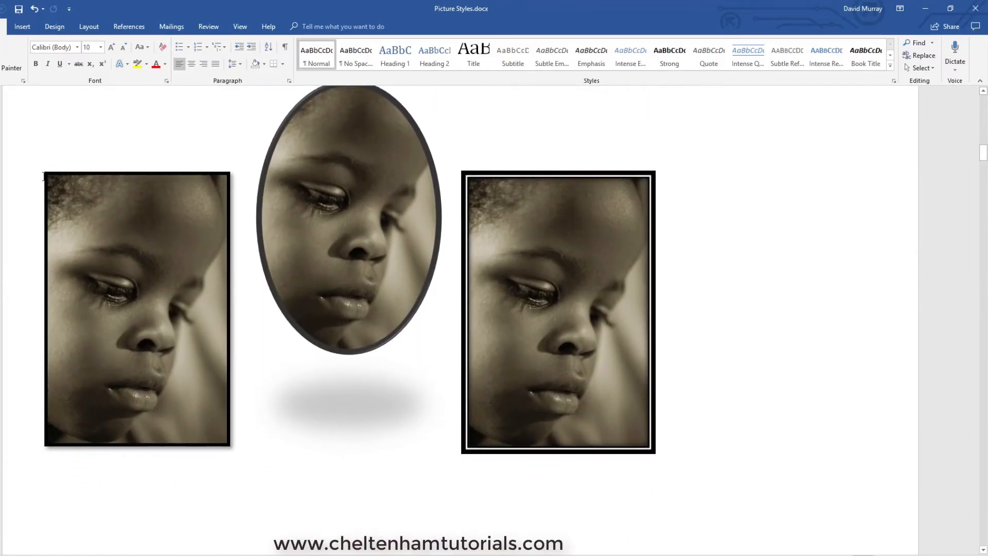
{"action": "scroll", "coordinate": [245, 377], "scroll_direction": "up", "scroll_amount": 1}
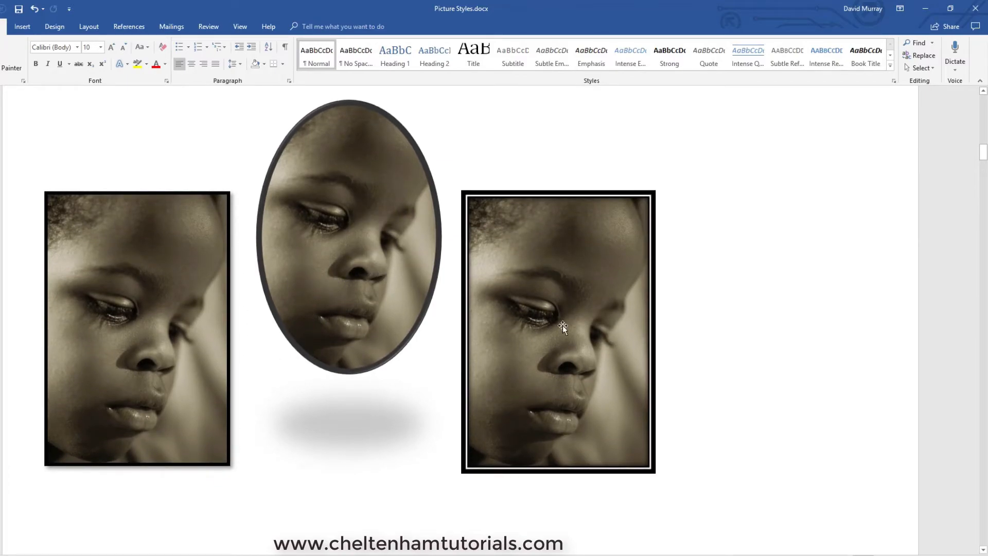
{"action": "scroll", "coordinate": [563, 326], "scroll_direction": "down", "scroll_amount": 12}
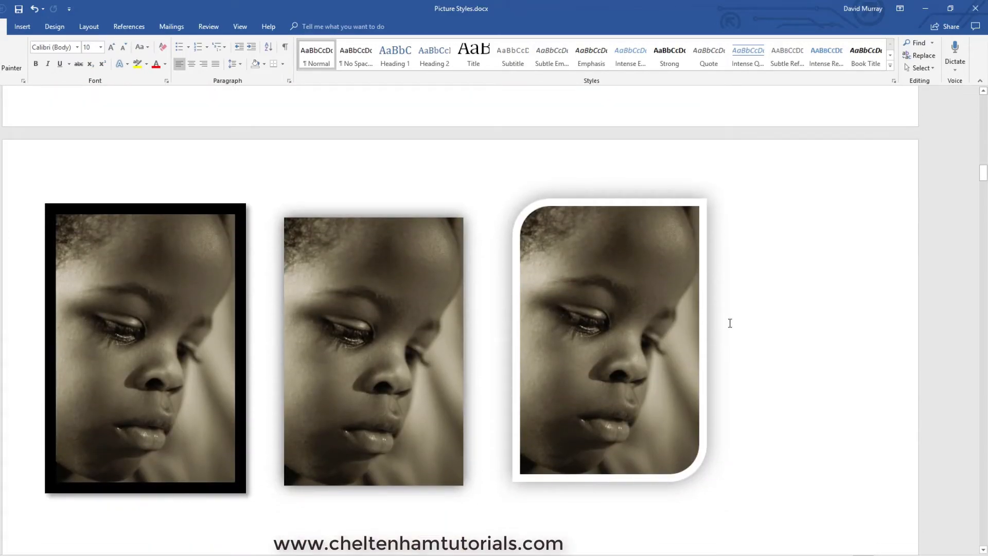
{"action": "scroll", "coordinate": [740, 318], "scroll_direction": "down", "scroll_amount": 2}
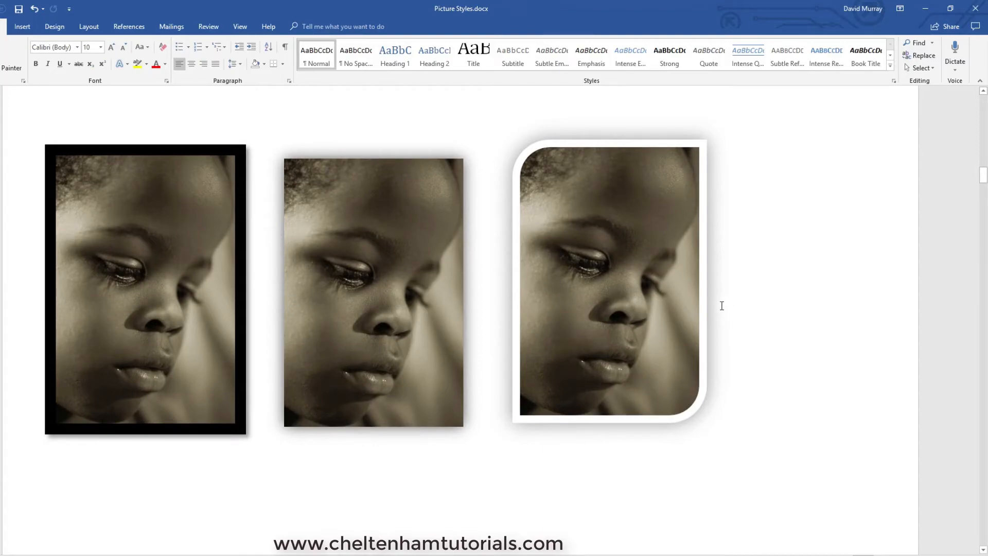
{"action": "left_click", "coordinate": [614, 267]}
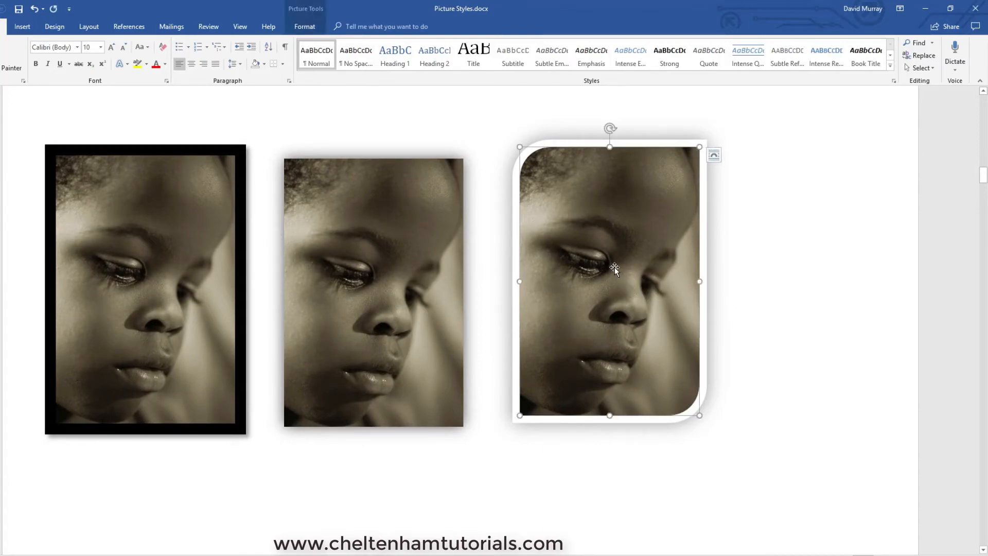
{"action": "left_click", "coordinate": [749, 264]}
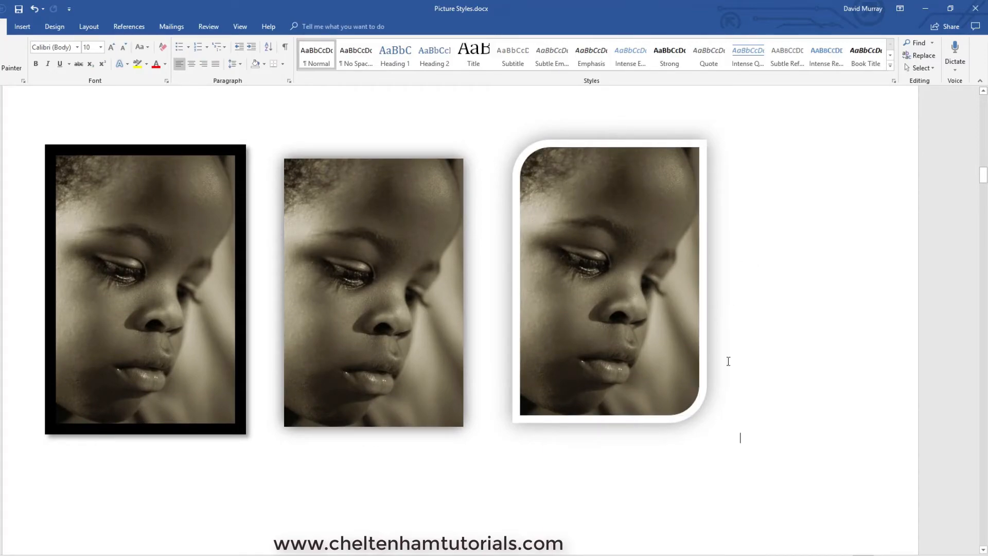
- Review the remaining styled portraits from the black-framed row through the last page, and select the metal oval picture there
{"action": "scroll", "coordinate": [766, 251], "scroll_direction": "down", "scroll_amount": 10}
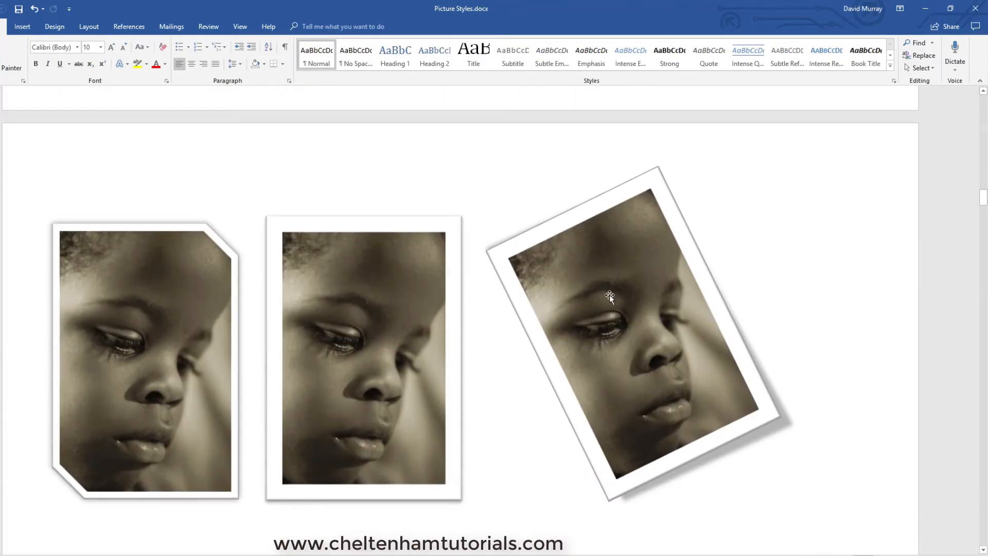
{"action": "scroll", "coordinate": [670, 372], "scroll_direction": "up", "scroll_amount": 1}
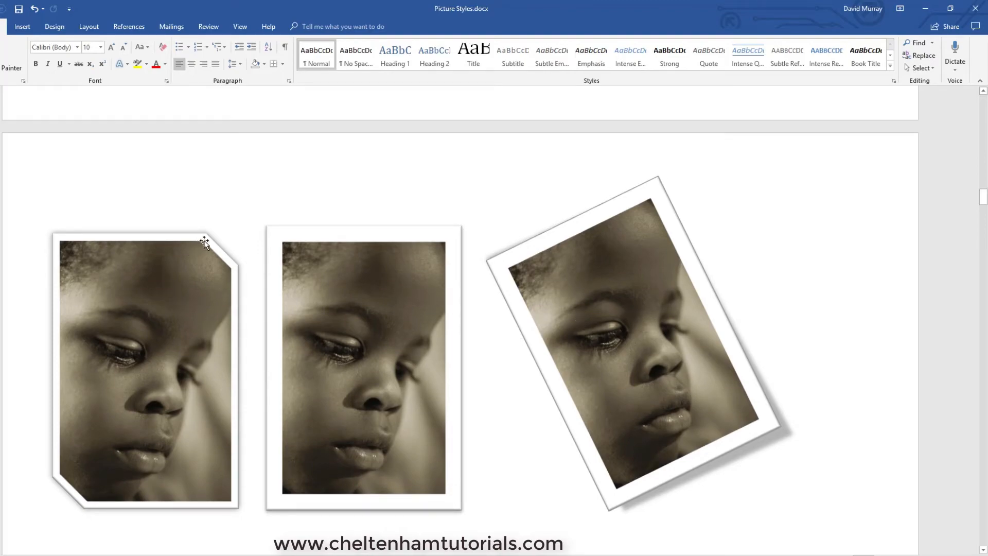
{"action": "scroll", "coordinate": [492, 373], "scroll_direction": "down", "scroll_amount": 5}
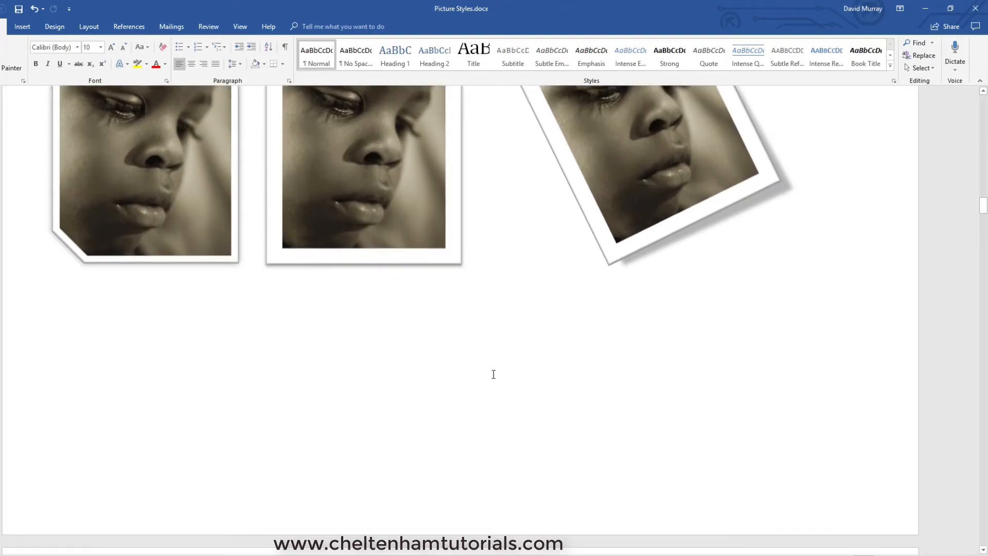
{"action": "scroll", "coordinate": [493, 374], "scroll_direction": "down", "scroll_amount": 10}
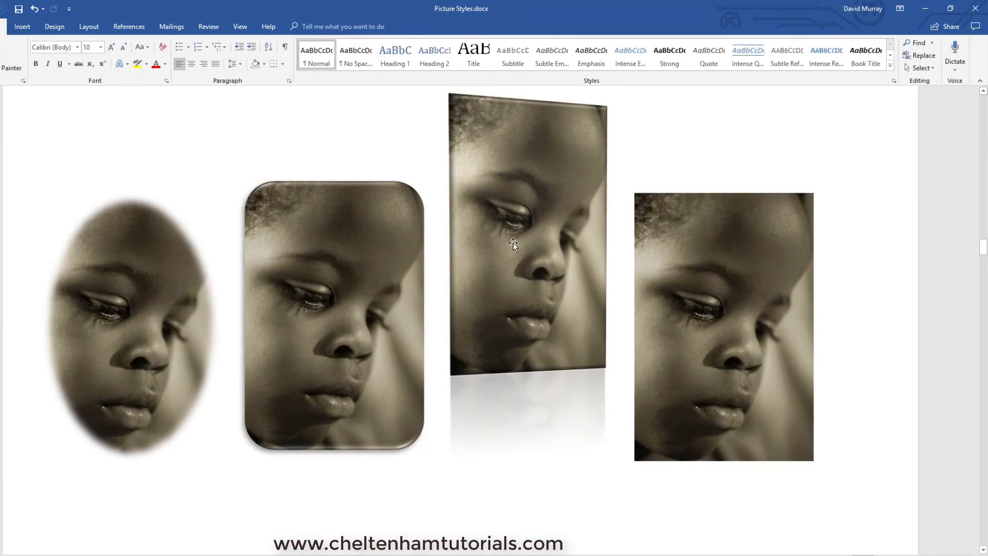
{"action": "scroll", "coordinate": [554, 372], "scroll_direction": "down", "scroll_amount": 12}
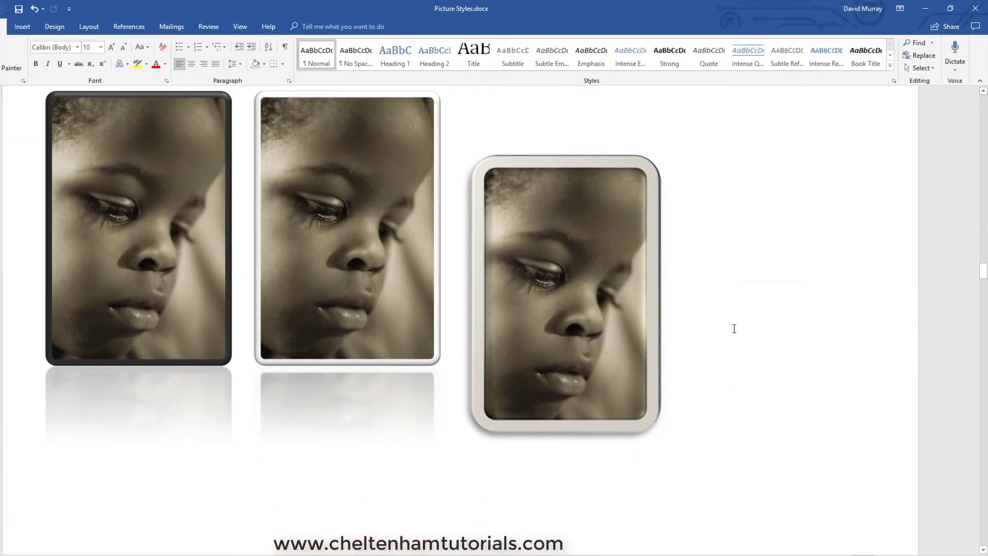
{"action": "scroll", "coordinate": [723, 331], "scroll_direction": "down", "scroll_amount": 10}
{"action": "scroll", "coordinate": [736, 328], "scroll_direction": "down", "scroll_amount": 5}
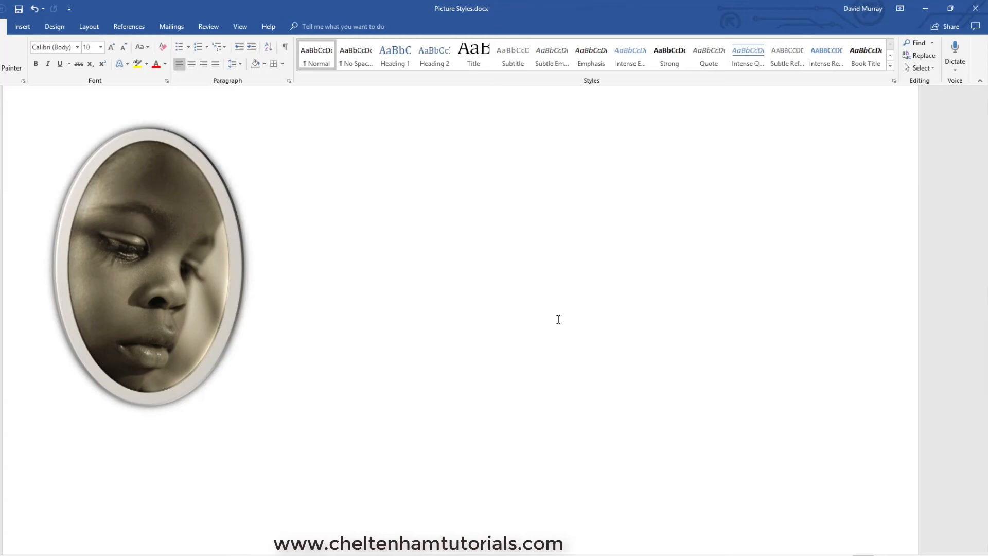
{"action": "left_click", "coordinate": [164, 235]}
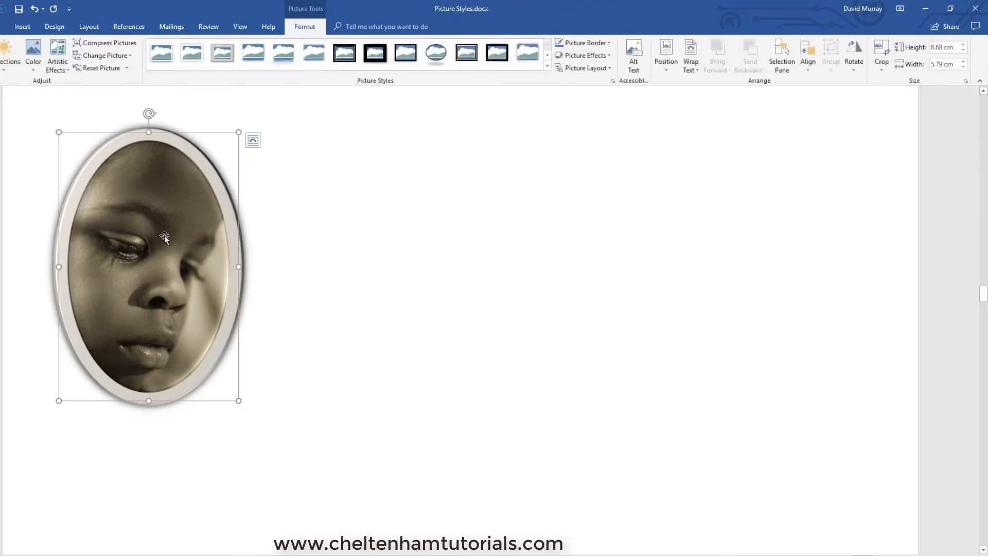